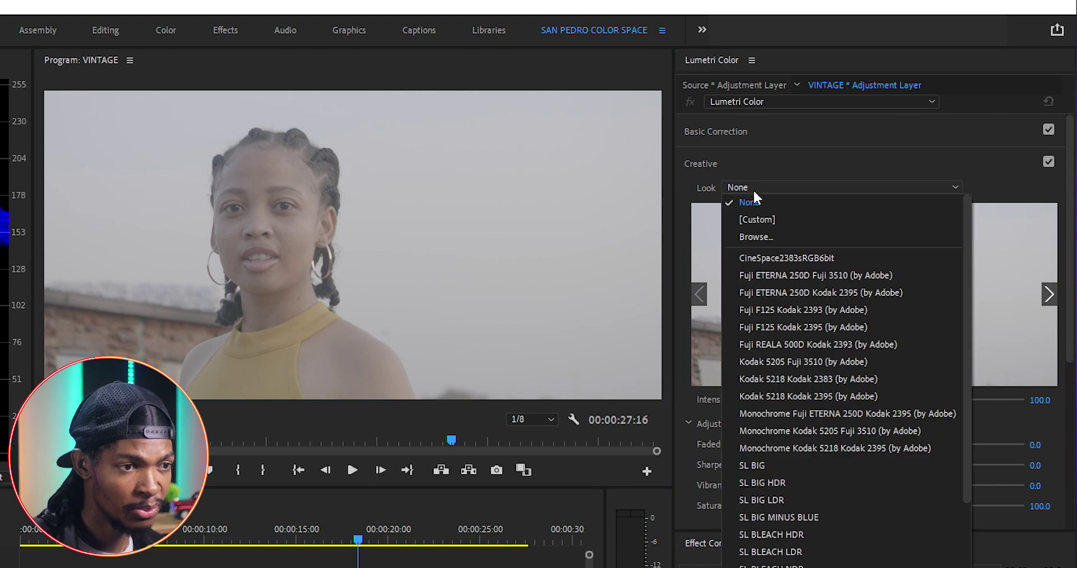
- Apply the Silvanus+-+V-Log+to+709.PANA3583 LUT as the adjustment layer's creative look, with intensity 38
{"action": "left_click", "coordinate": [758, 235]}
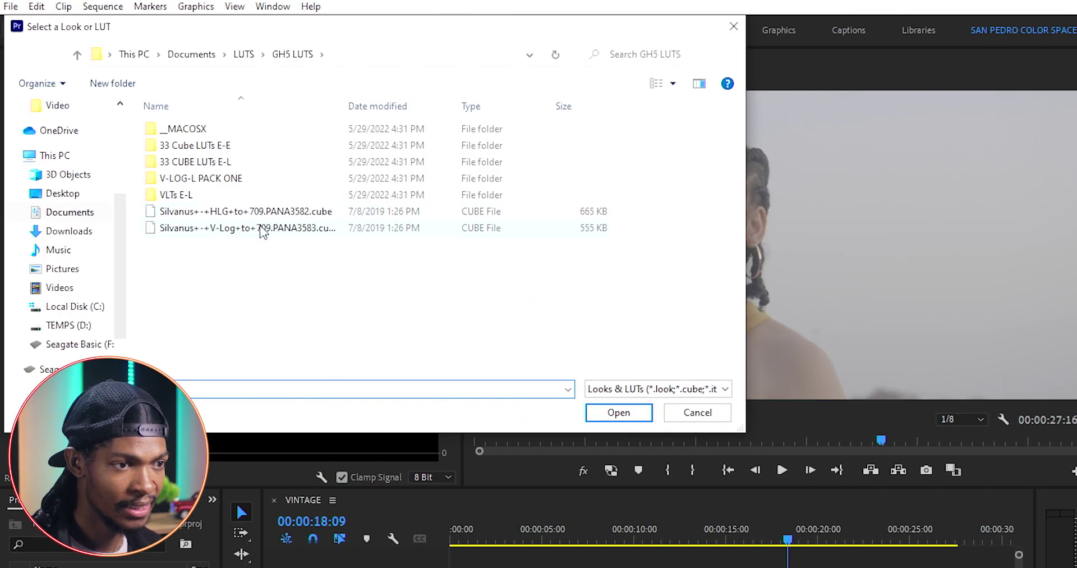
{"action": "double_click", "coordinate": [6, 228]}
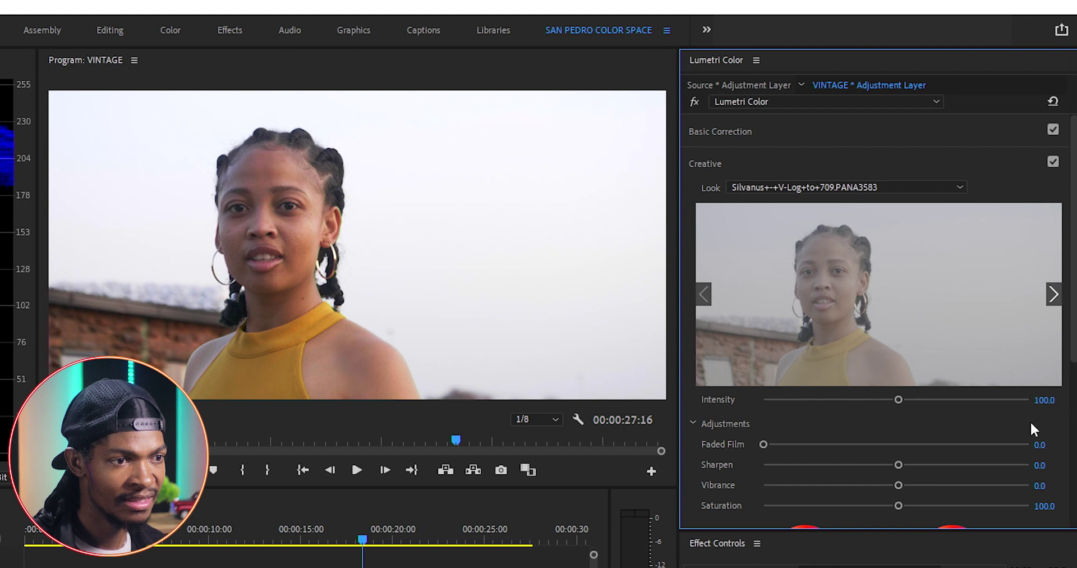
{"action": "left_click", "coordinate": [1051, 396]}
{"action": "type", "text": "38"}
{"action": "key", "text": "Return"}
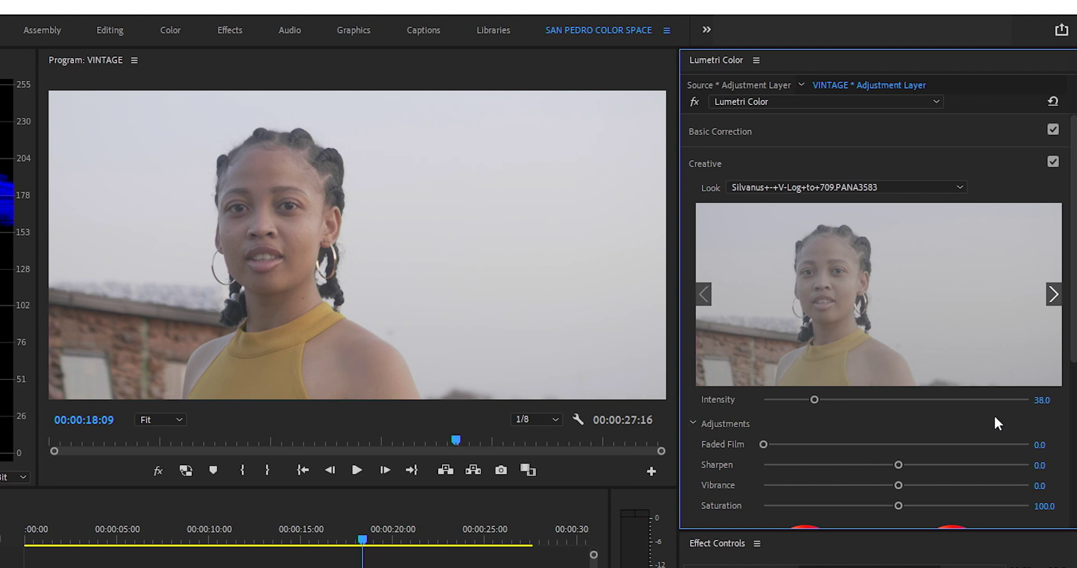
- Shape the adjustment layer's white RGB curve by pulling a shadow point and a midtone point slightly down
{"action": "scroll", "coordinate": [891, 424], "scroll_direction": "down", "scroll_amount": 5}
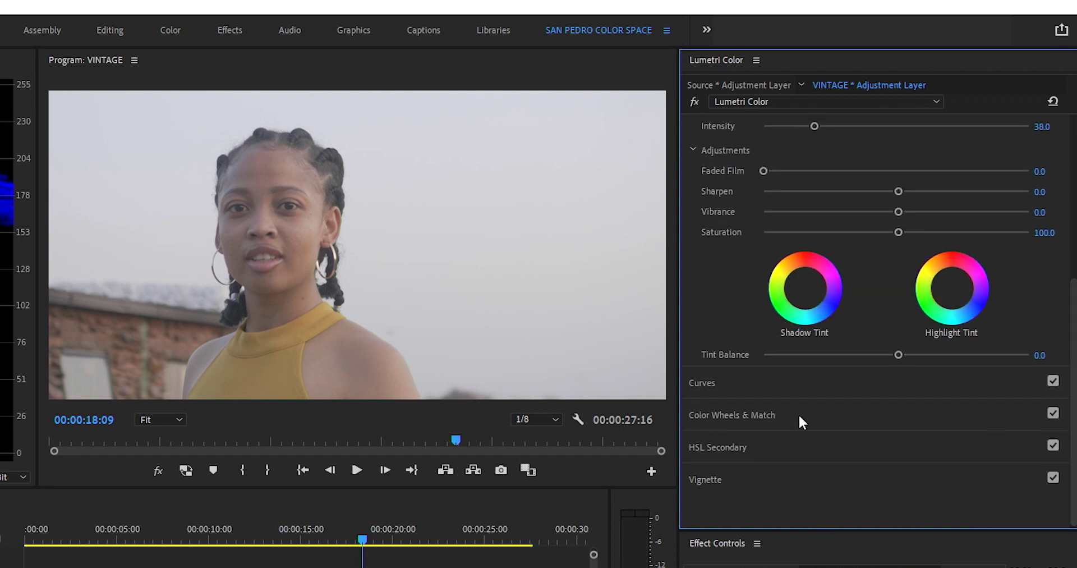
{"action": "left_click", "coordinate": [711, 383]}
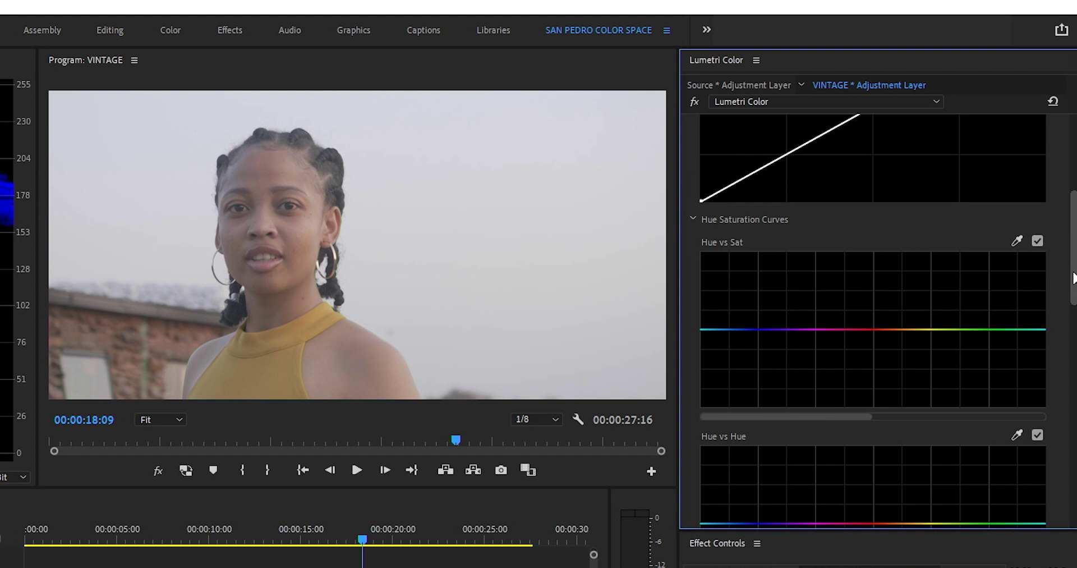
{"action": "scroll", "coordinate": [897, 292], "scroll_direction": "up", "scroll_amount": 3}
{"action": "left_click", "coordinate": [874, 314]}
{"action": "left_click_drag", "start_coordinate": [787, 370], "coordinate": [772, 386]}
{"action": "left_click_drag", "start_coordinate": [873, 314], "coordinate": [881, 324]}
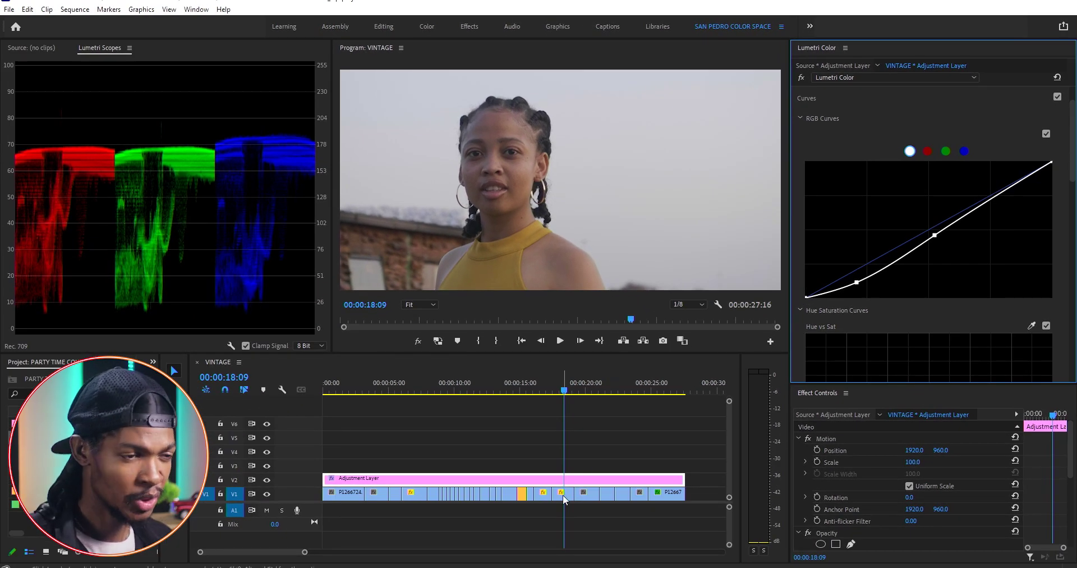
- Set the basic correction of clip P1266734.MOV to exposure 0.5, contrast 20.4, shadows -17.4 and temperature 4.4
{"action": "left_click", "coordinate": [564, 493]}
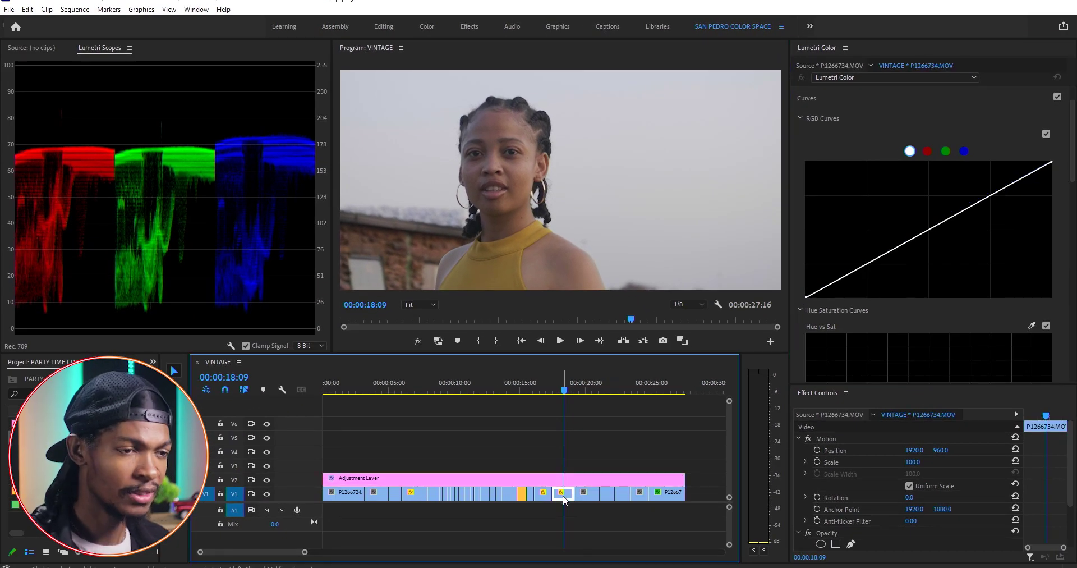
{"action": "scroll", "coordinate": [827, 123], "scroll_direction": "up", "scroll_amount": 2}
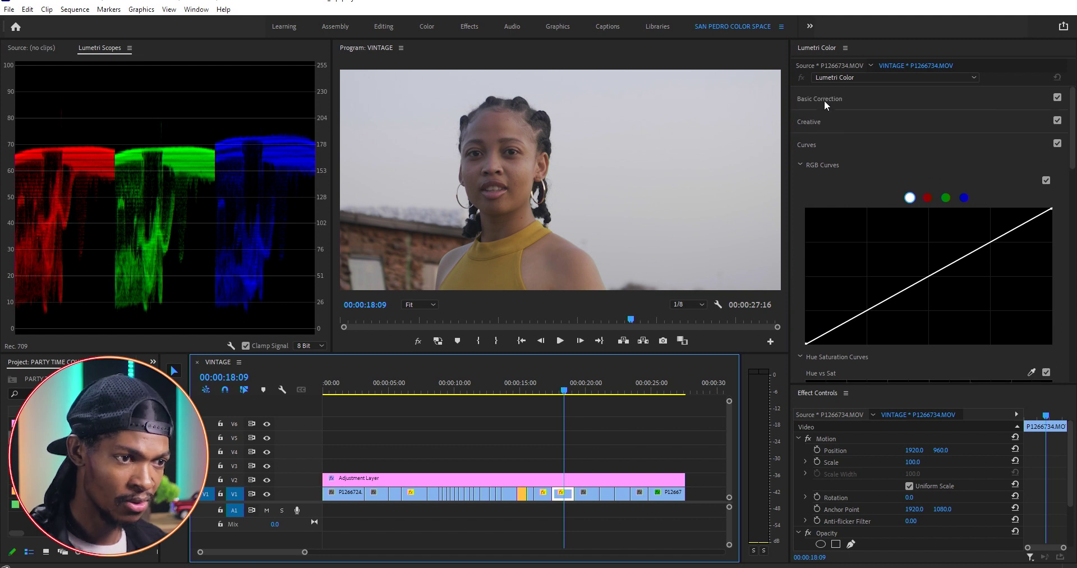
{"action": "left_click", "coordinate": [823, 100]}
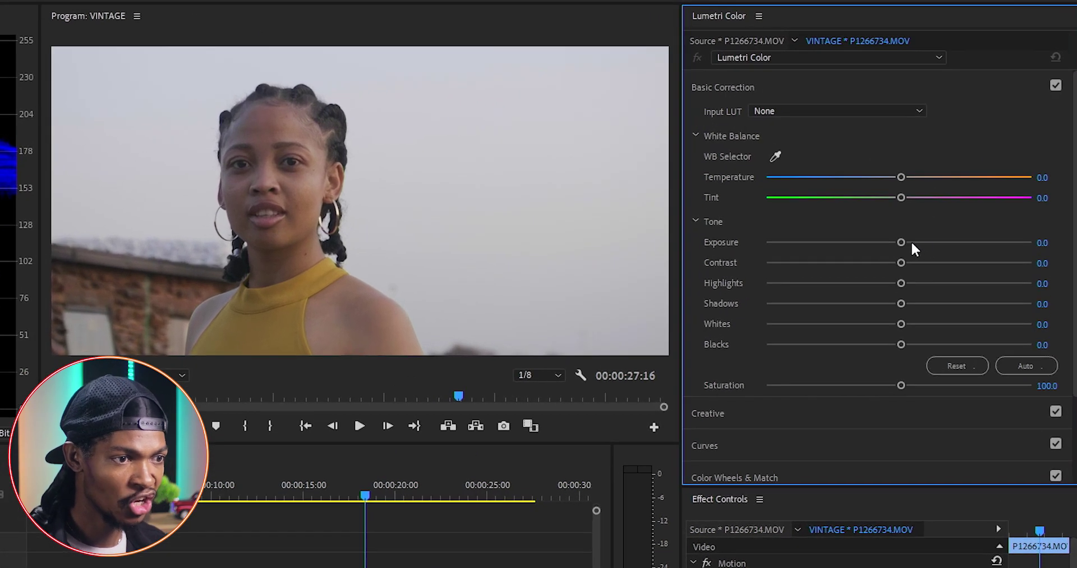
{"action": "left_click_drag", "start_coordinate": [900, 242], "coordinate": [912, 242]}
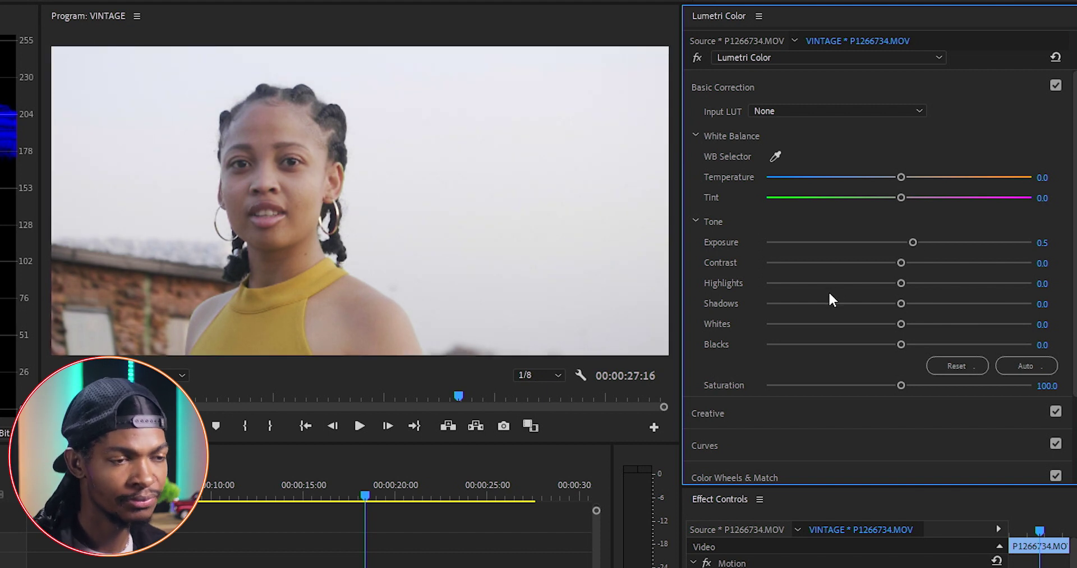
{"action": "left_click_drag", "start_coordinate": [900, 262], "coordinate": [926, 262]}
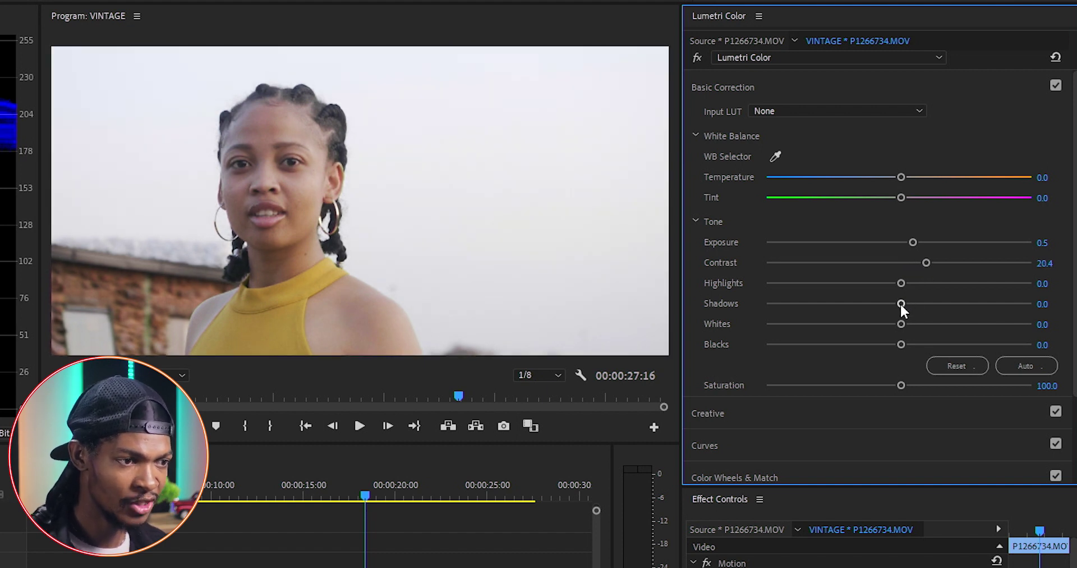
{"action": "left_click_drag", "start_coordinate": [900, 302], "coordinate": [883, 303]}
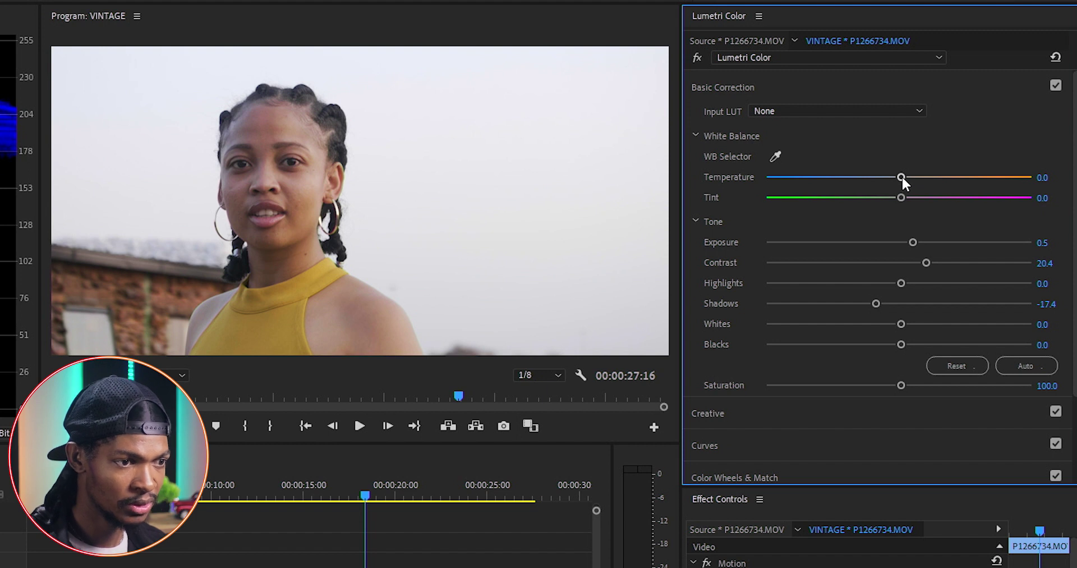
{"action": "left_click_drag", "start_coordinate": [901, 177], "coordinate": [902, 178]}
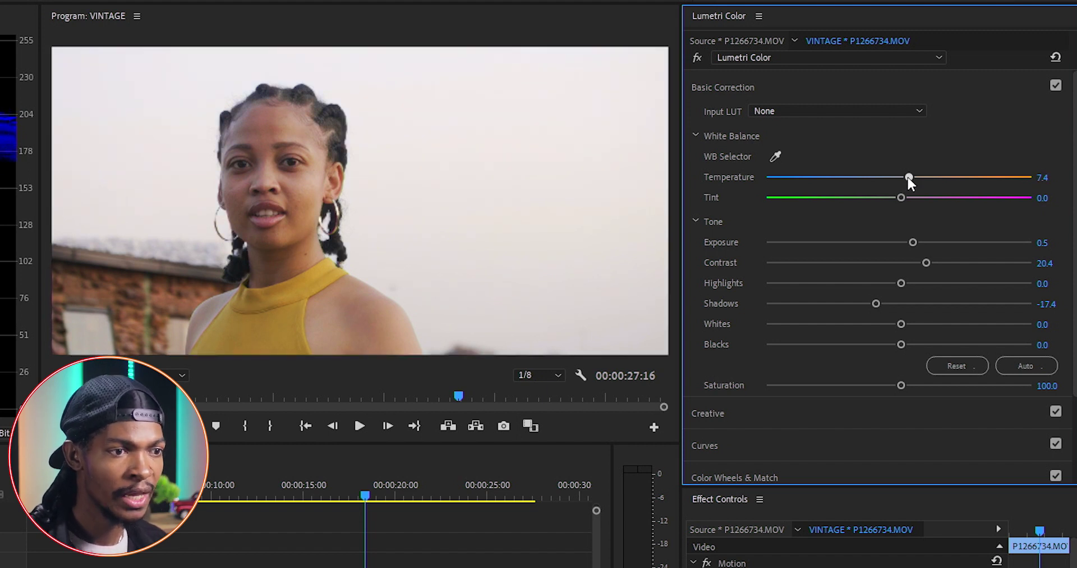
{"action": "left_click_drag", "start_coordinate": [910, 178], "coordinate": [903, 178]}
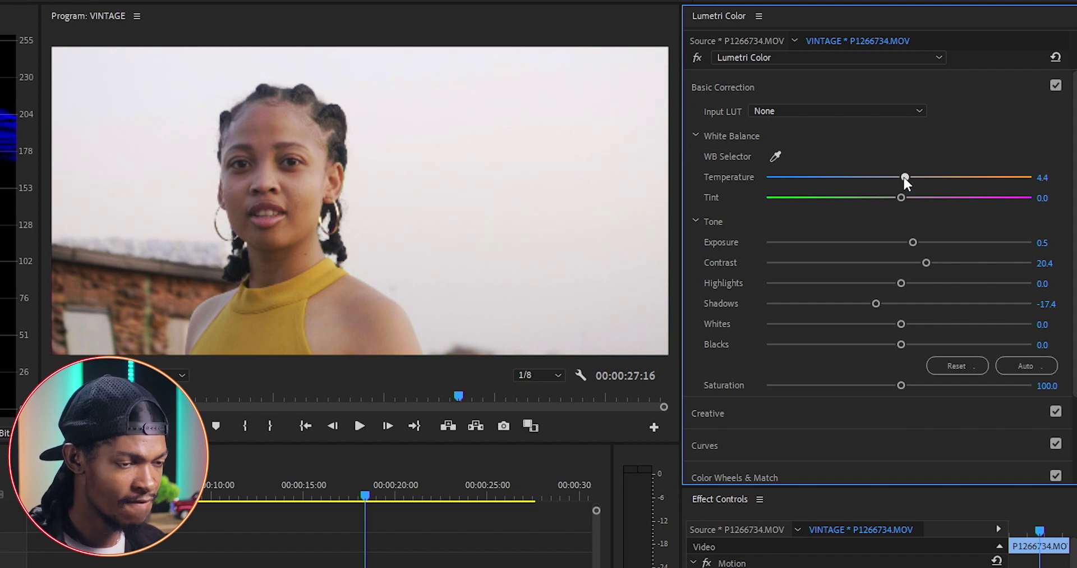
- Anchor the shadows on the clip's white RGB curve and raise its upper midtones slightly
{"action": "left_click", "coordinate": [722, 445]}
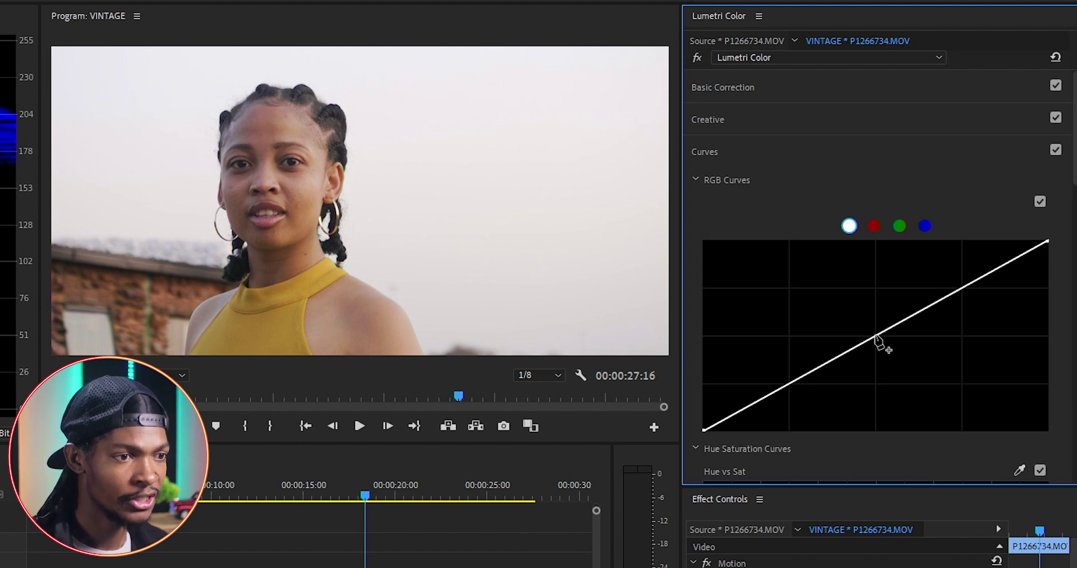
{"action": "left_click", "coordinate": [786, 385]}
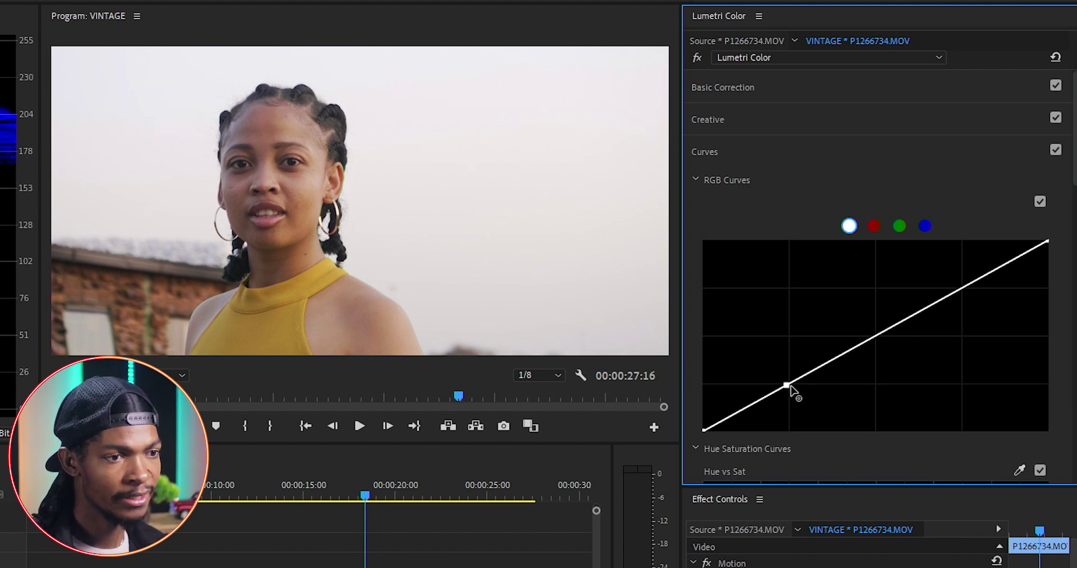
{"action": "left_click_drag", "start_coordinate": [907, 317], "coordinate": [902, 314]}
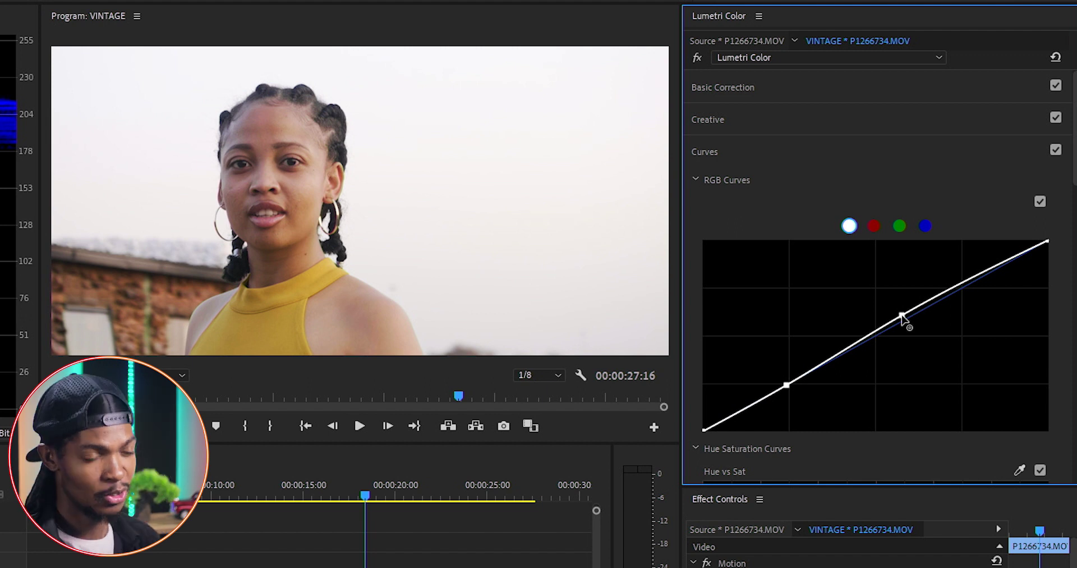
{"action": "left_click", "coordinate": [205, 438]}
{"action": "left_click", "coordinate": [205, 437]}
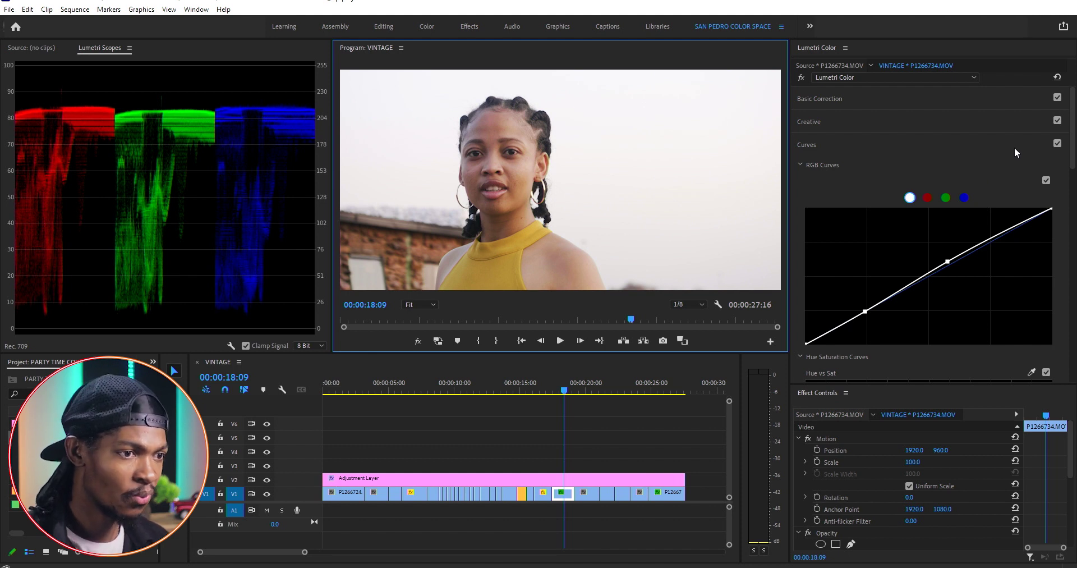
- Start an HSL Secondary key on the clip by sampling the pale sky beside the woman
{"action": "left_click_drag", "start_coordinate": [1072, 124], "coordinate": [1069, 359]}
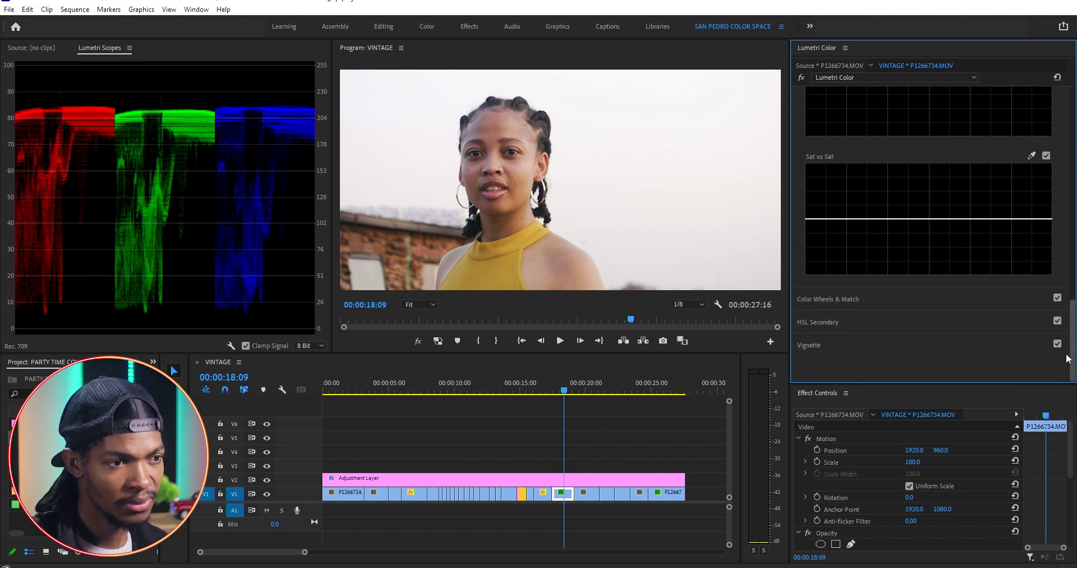
{"action": "left_click", "coordinate": [823, 321]}
{"action": "left_click_drag", "start_coordinate": [1069, 244], "coordinate": [1069, 142]}
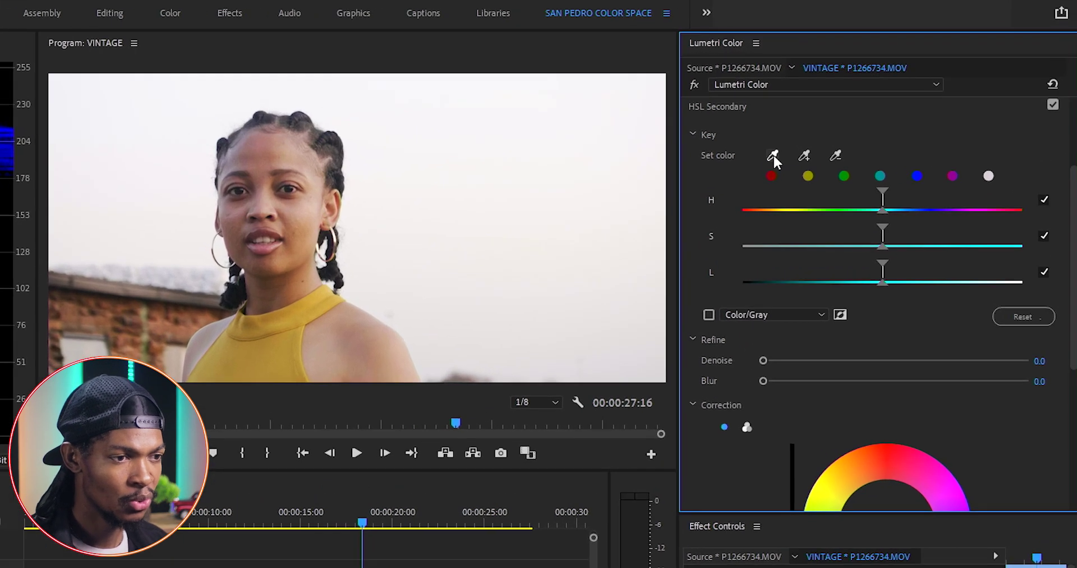
{"action": "left_click", "coordinate": [857, 127]}
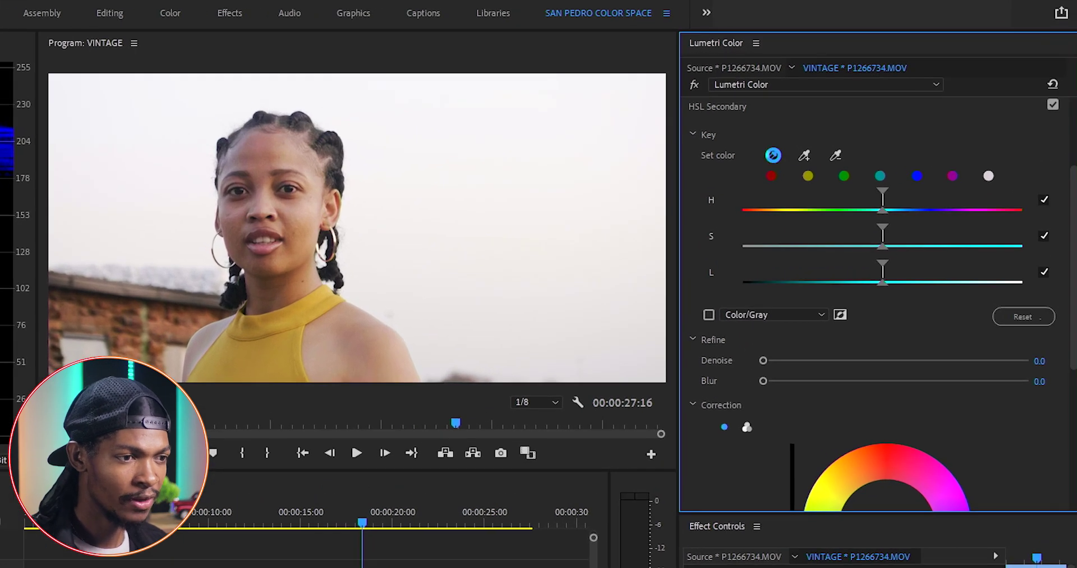
{"action": "left_click", "coordinate": [585, 180]}
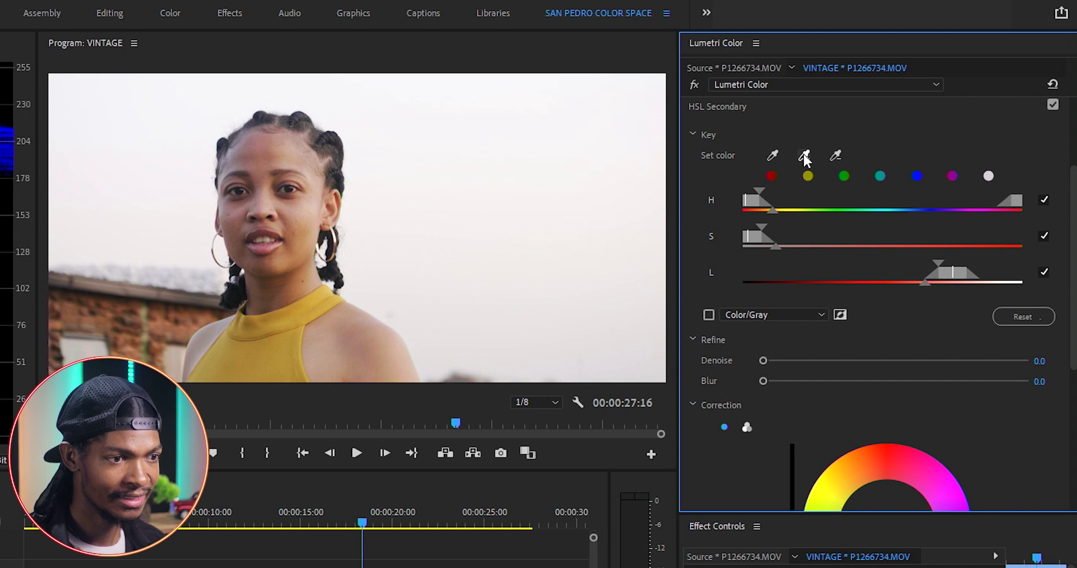
- Add a second sky sample to the HSL Secondary key to extend its hue range
{"action": "left_click", "coordinate": [802, 152]}
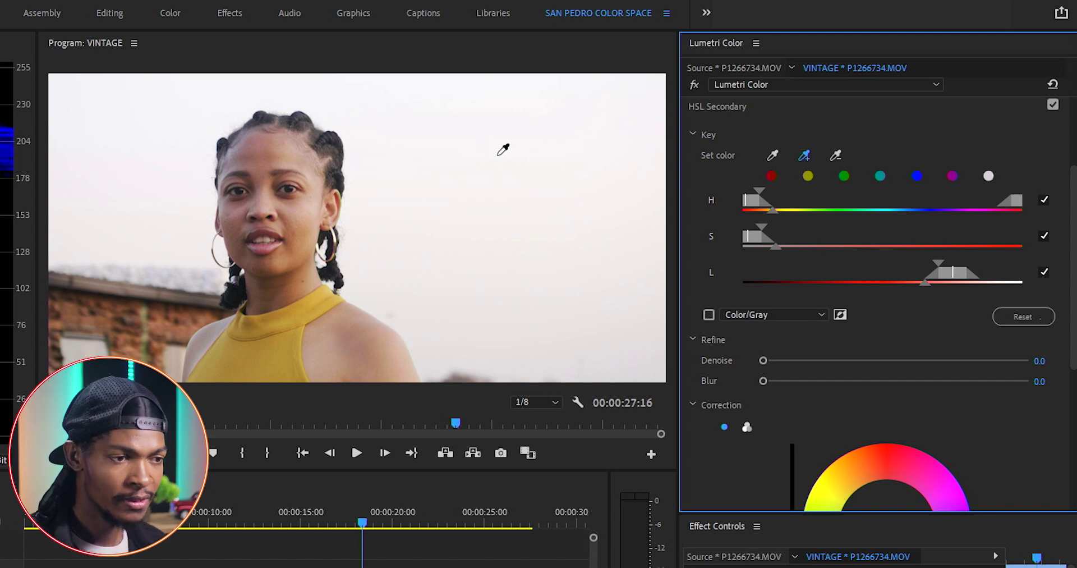
{"action": "left_click", "coordinate": [803, 155]}
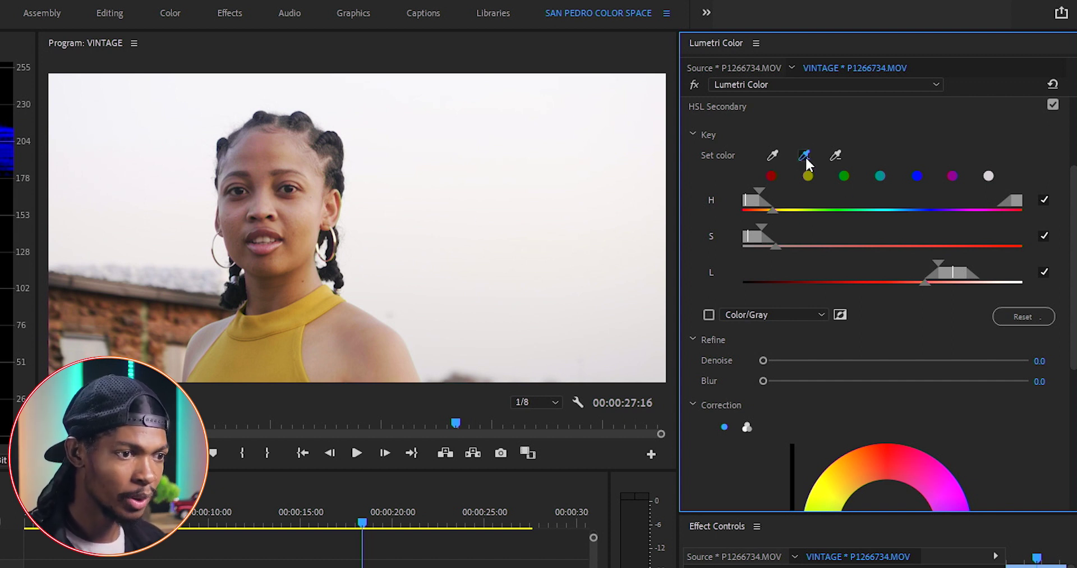
{"action": "left_click", "coordinate": [803, 156]}
{"action": "left_click", "coordinate": [805, 156]}
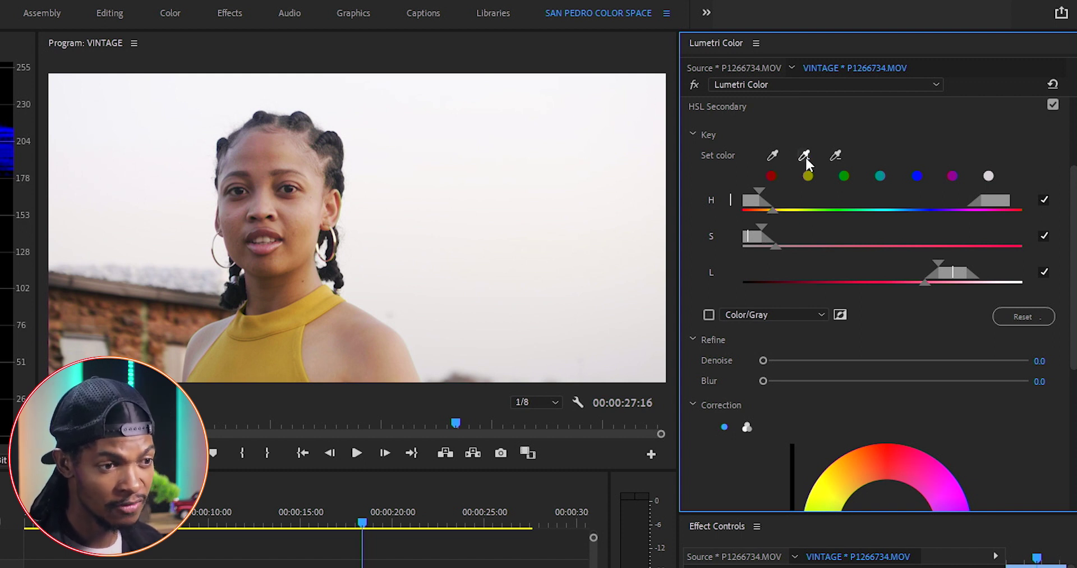
{"action": "left_click", "coordinate": [474, 313]}
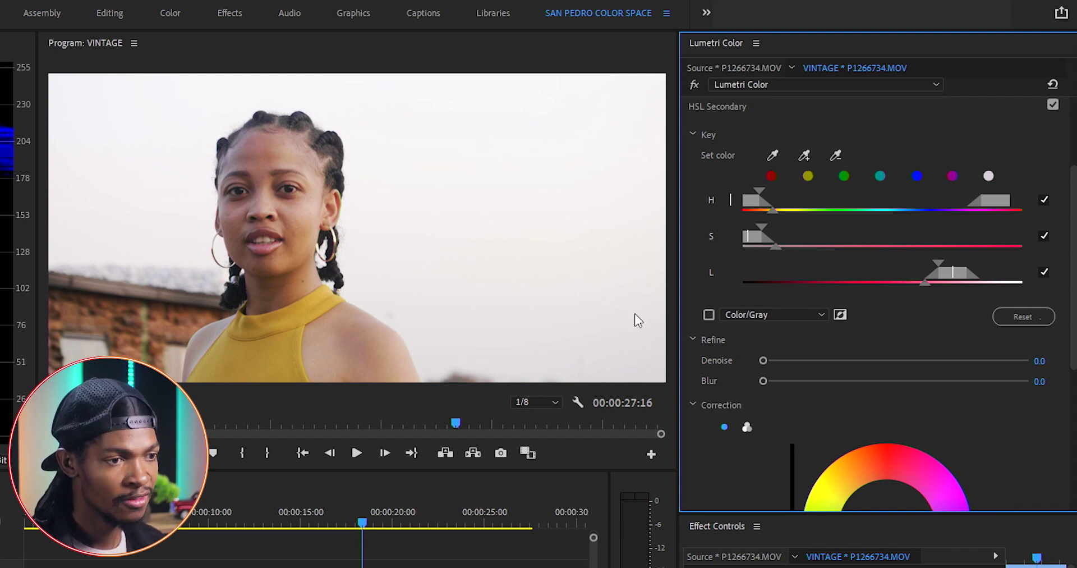
- Show the key as a Color/Gray mask, add the upper sky to it and widen the hue range slightly
{"action": "left_click", "coordinate": [708, 314]}
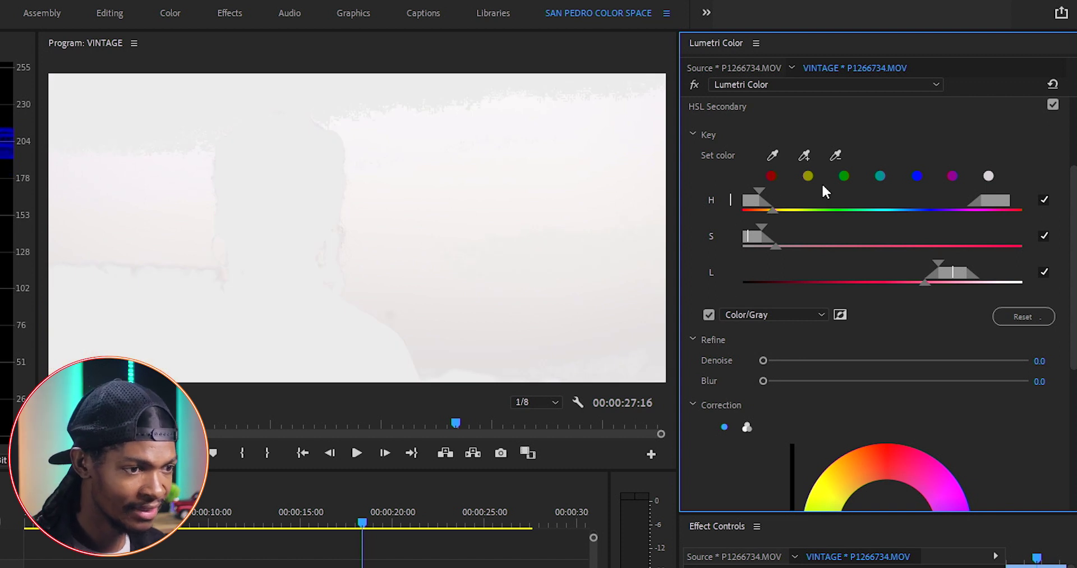
{"action": "left_click", "coordinate": [803, 157]}
{"action": "left_click", "coordinate": [437, 97]}
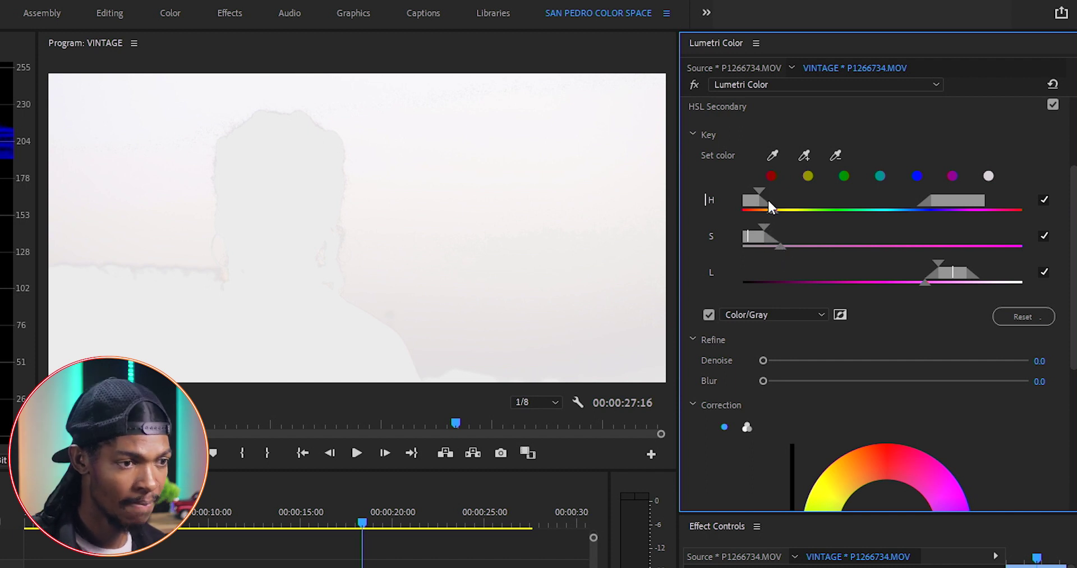
{"action": "left_click_drag", "start_coordinate": [759, 187], "coordinate": [762, 187]}
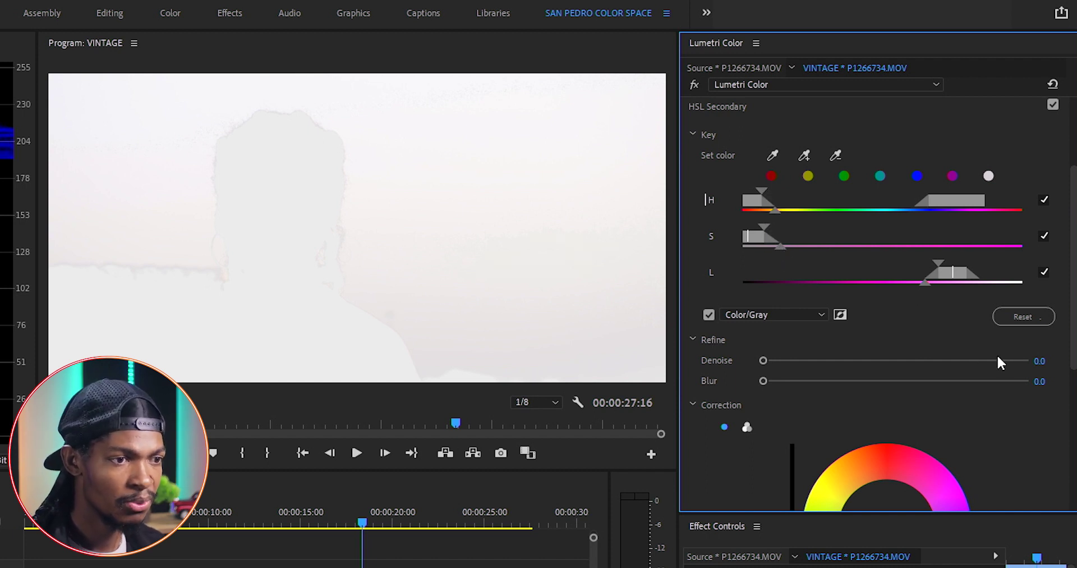
- Refine the sky key with denoise 25 and blur 25
{"action": "left_click", "coordinate": [1036, 360]}
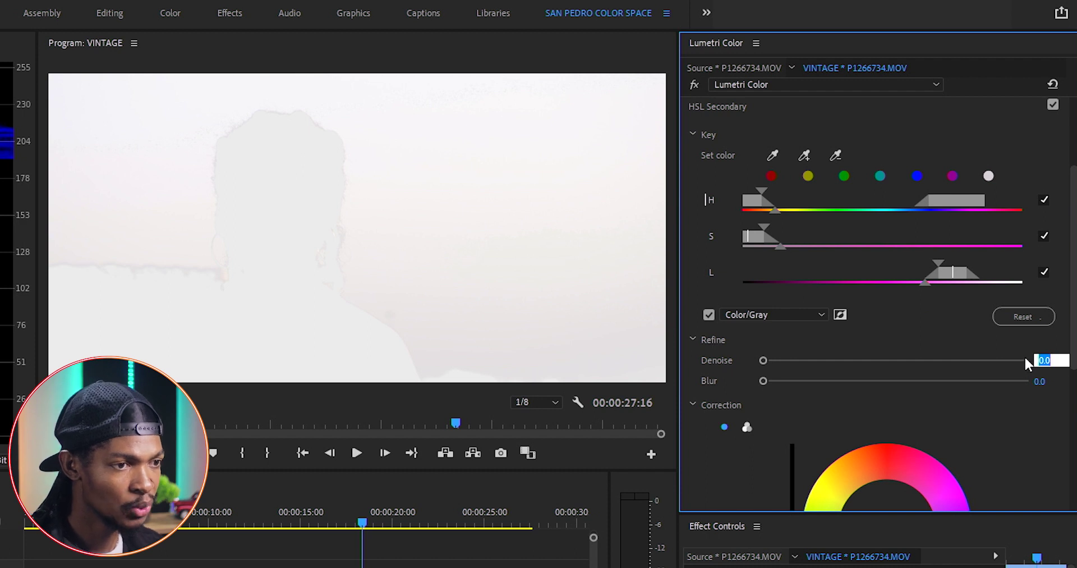
{"action": "key", "text": "Tab"}
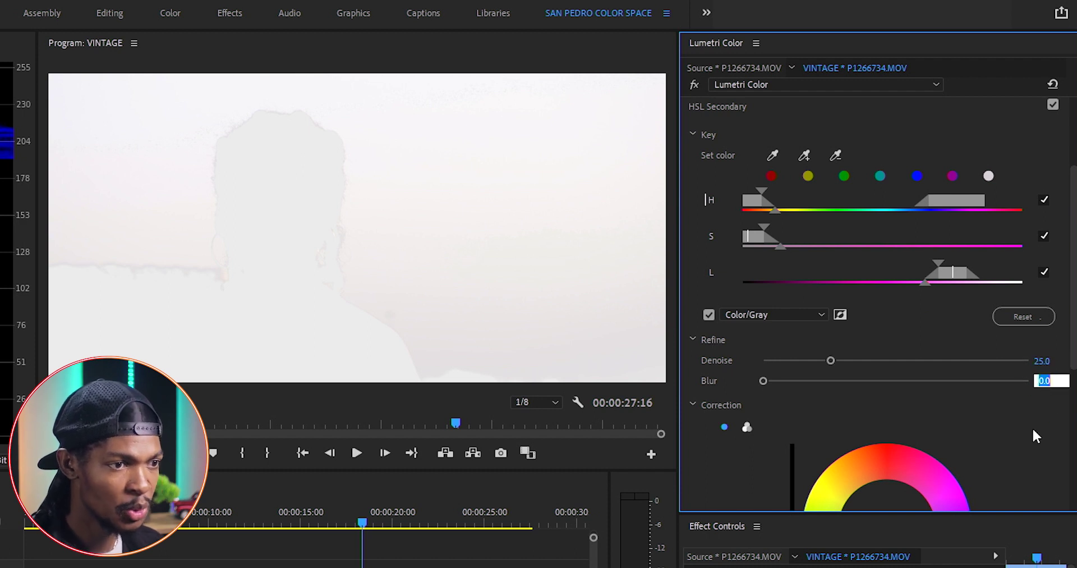
{"action": "type", "text": "25"}
{"action": "key", "text": "Return"}
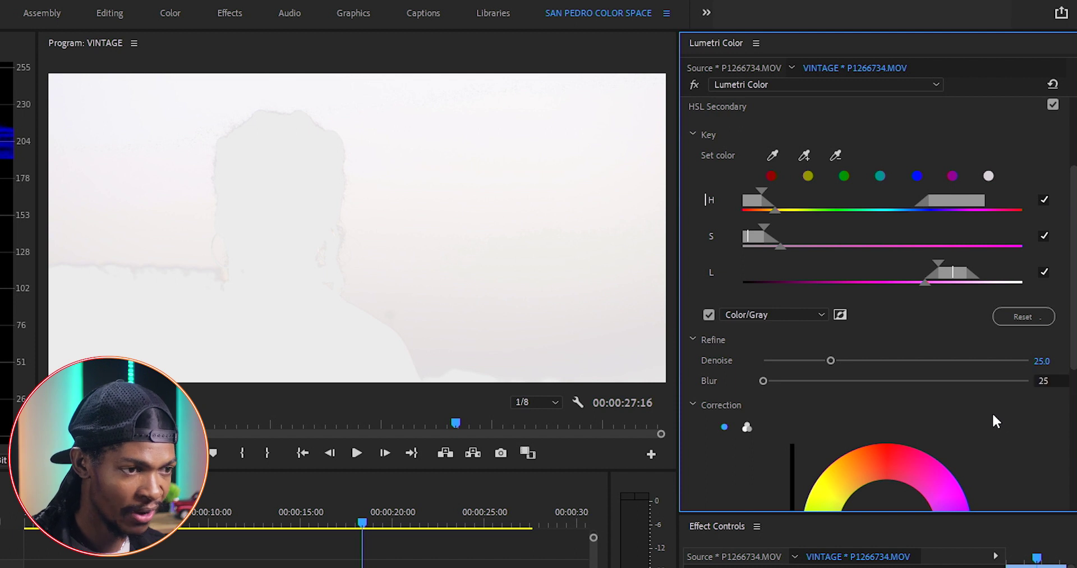
- Correct the keyed sky with temperature -35.7 and saturation 127.4 to make it bluer
{"action": "left_click_drag", "start_coordinate": [1073, 348], "coordinate": [1066, 488]}
{"action": "scroll", "coordinate": [1068, 364], "scroll_direction": "up", "scroll_amount": 2}
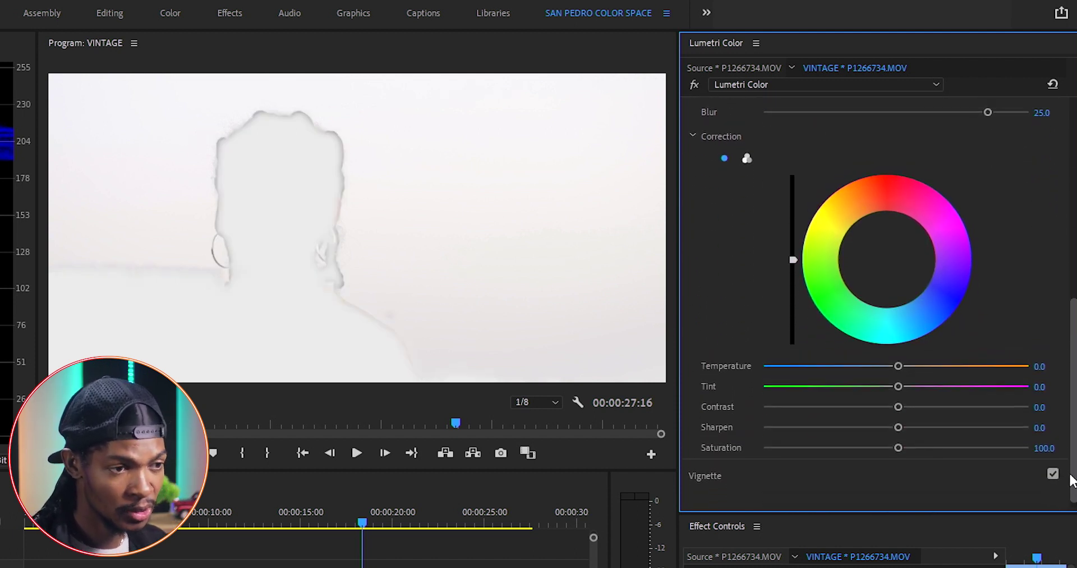
{"action": "left_click_drag", "start_coordinate": [897, 375], "coordinate": [857, 378]}
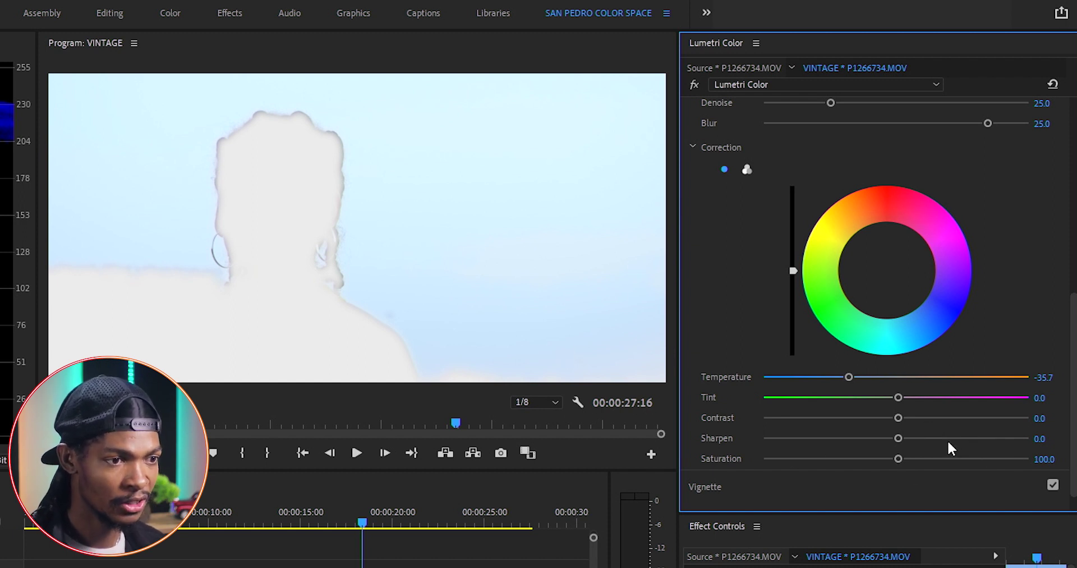
{"action": "left_click_drag", "start_coordinate": [898, 458], "coordinate": [931, 459]}
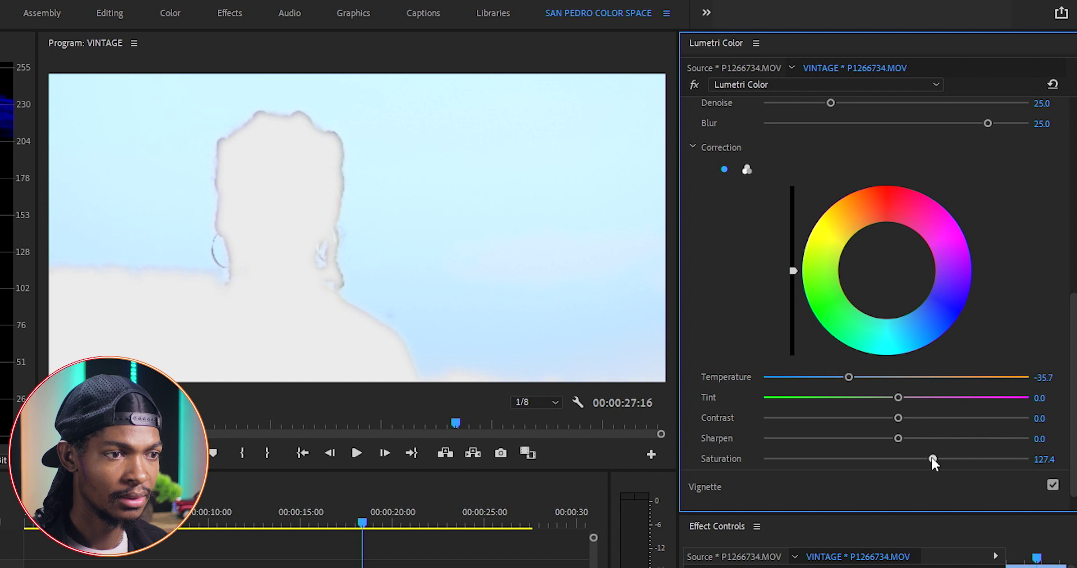
- Switch the sky correction to three-way color wheels and push the midtones very slightly toward cyan-blue
{"action": "scroll", "coordinate": [780, 284], "scroll_direction": "up", "scroll_amount": 3}
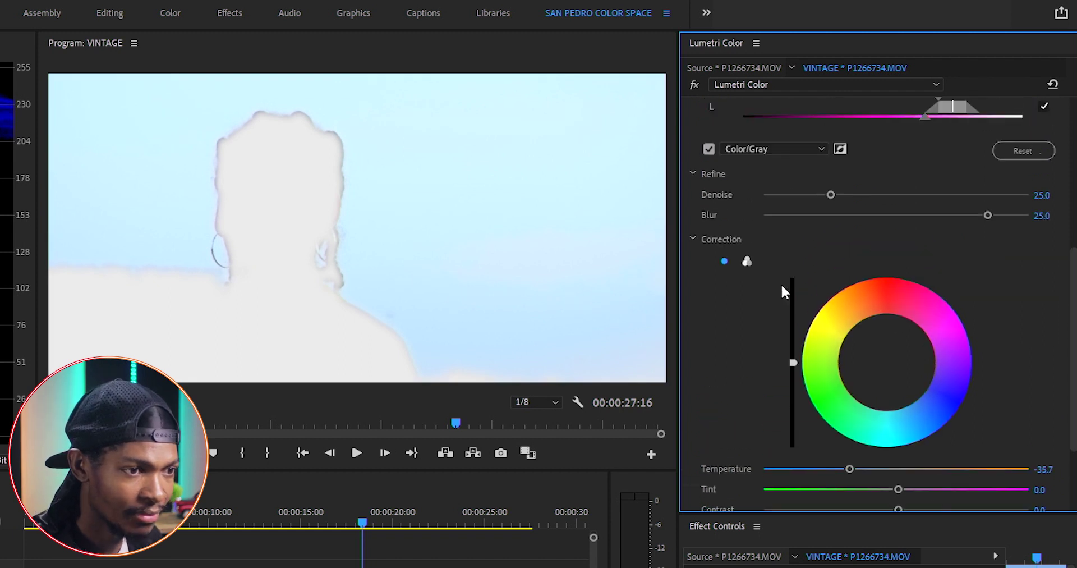
{"action": "left_click", "coordinate": [747, 261]}
{"action": "left_click_drag", "start_coordinate": [886, 336], "coordinate": [888, 338]}
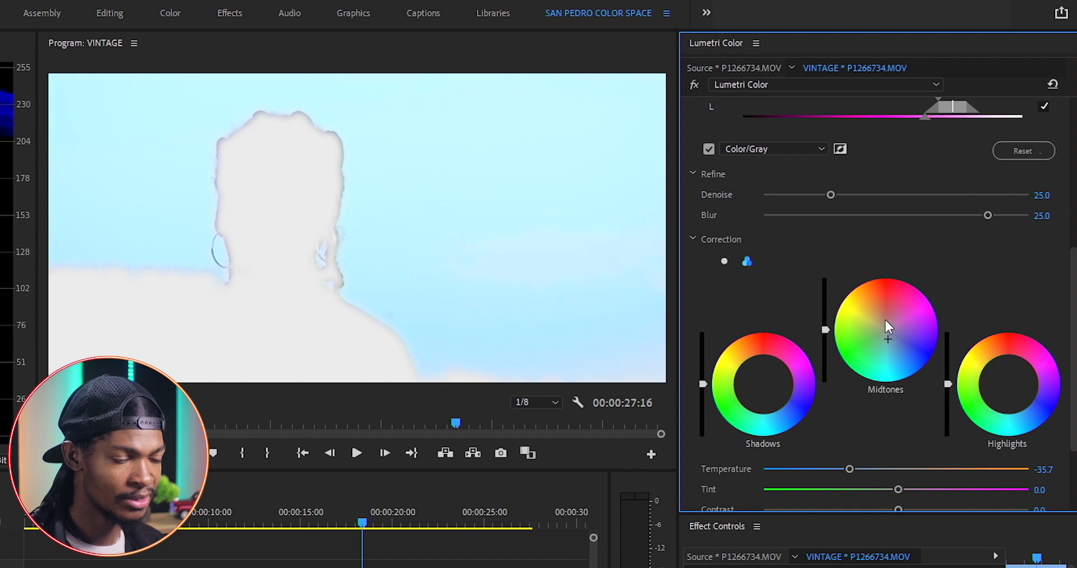
- Turn off the Color/Gray mask display and compare the shot with all effects bypassed and enabled
{"action": "scroll", "coordinate": [1068, 251], "scroll_direction": "up", "scroll_amount": 2}
{"action": "scroll", "coordinate": [1069, 251], "scroll_direction": "up", "scroll_amount": 2}
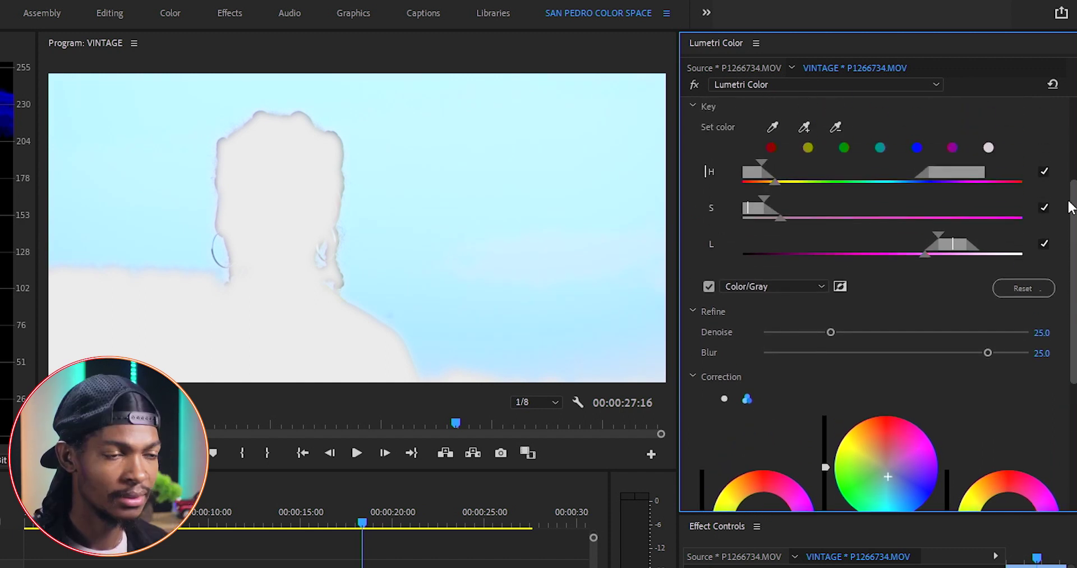
{"action": "left_click", "coordinate": [710, 304]}
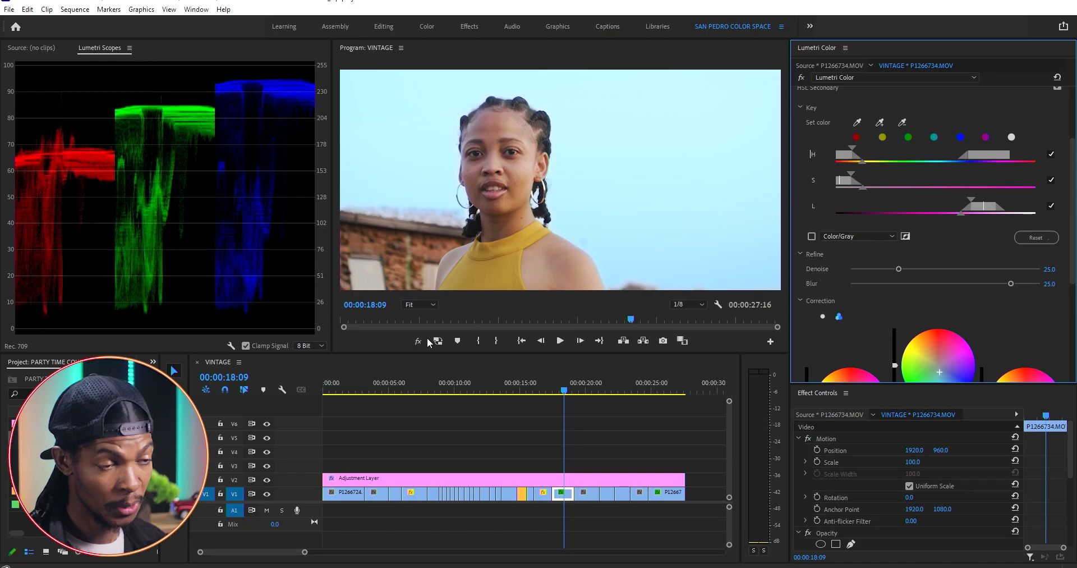
{"action": "left_click", "coordinate": [418, 340]}
{"action": "left_click", "coordinate": [417, 341]}
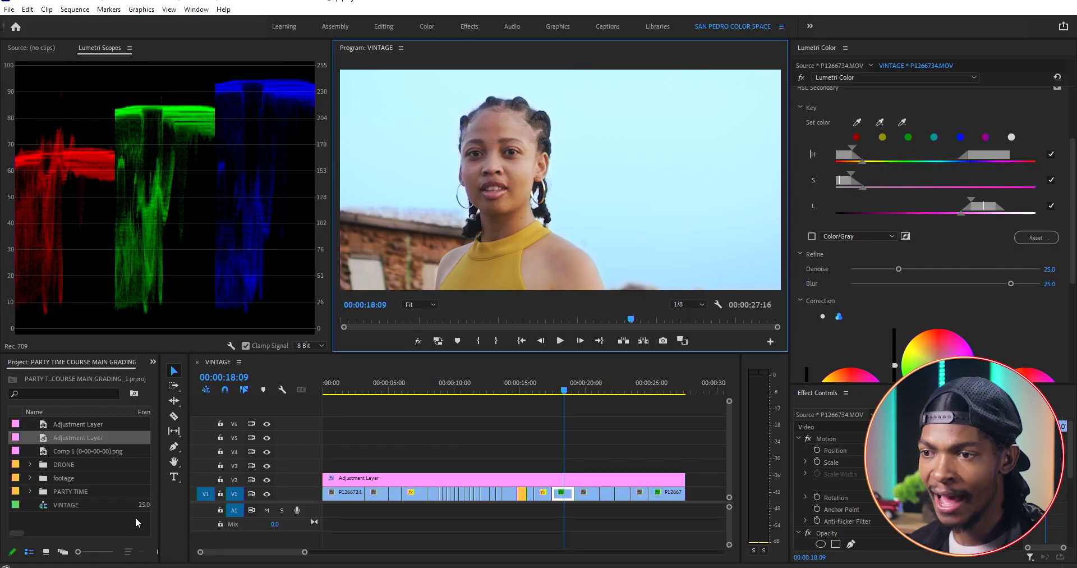
- Cover the whole sequence with an adjustment layer on V3 and give it the IWLTBAP Sedona - Standard creative look
{"action": "left_click_drag", "start_coordinate": [44, 436], "coordinate": [325, 463]}
{"action": "left_click_drag", "start_coordinate": [599, 464], "coordinate": [684, 463]}
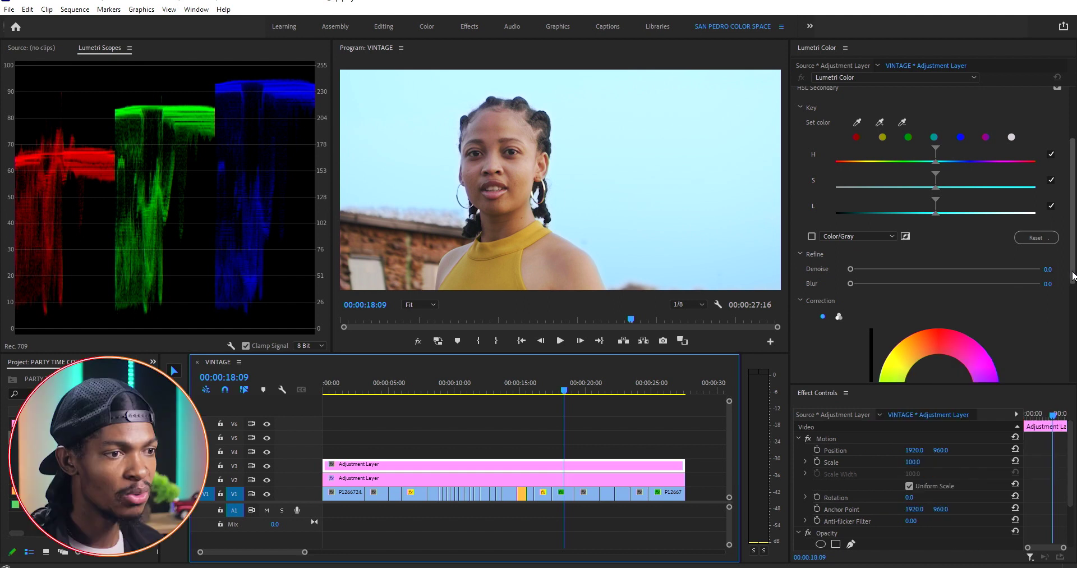
{"action": "scroll", "coordinate": [1021, 333], "scroll_direction": "up", "scroll_amount": 3}
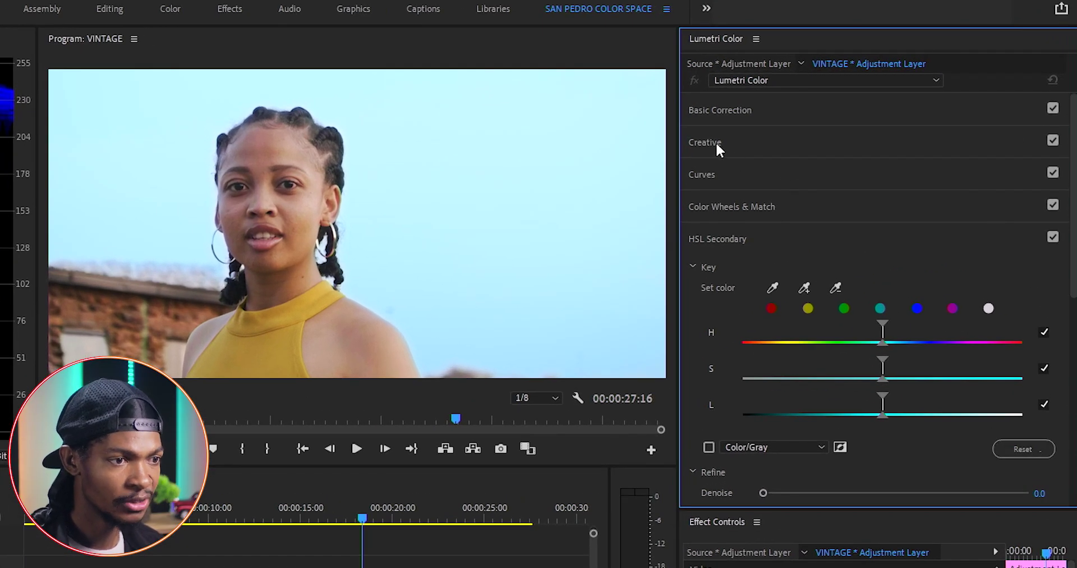
{"action": "left_click", "coordinate": [716, 142]}
{"action": "left_click", "coordinate": [752, 164]}
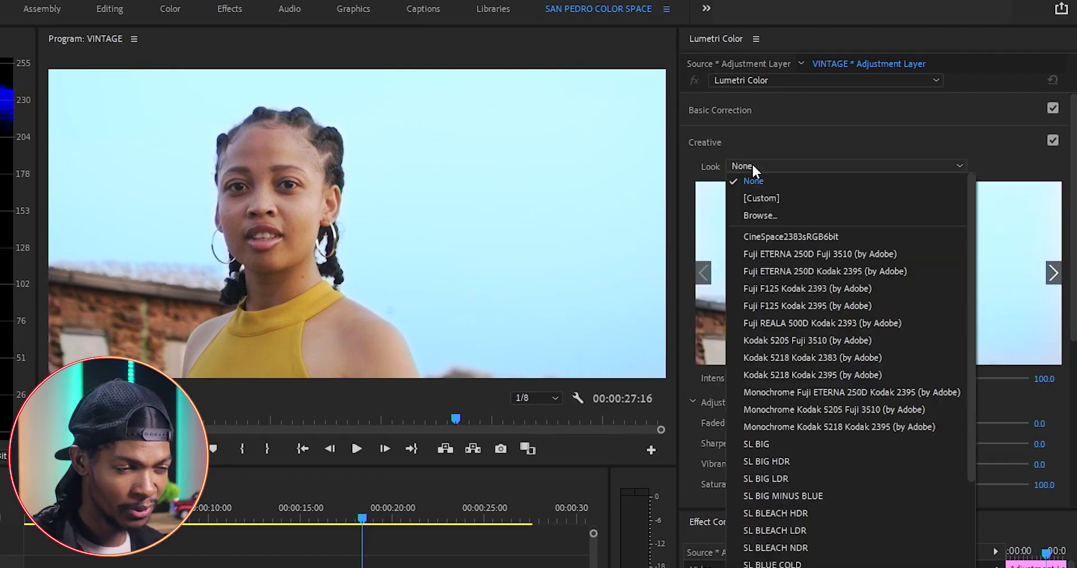
{"action": "left_click", "coordinate": [769, 216]}
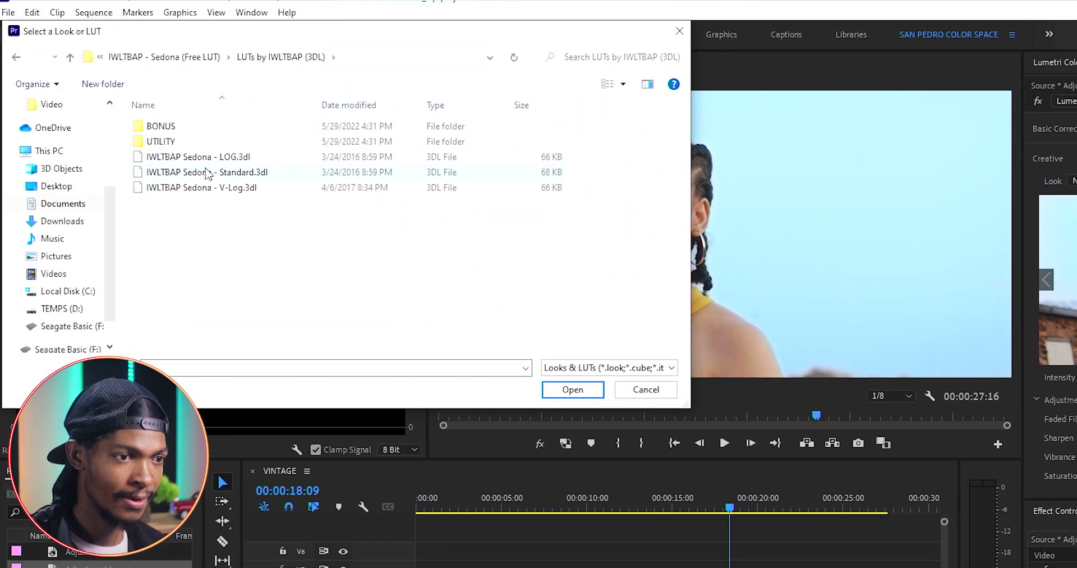
{"action": "double_click", "coordinate": [204, 174]}
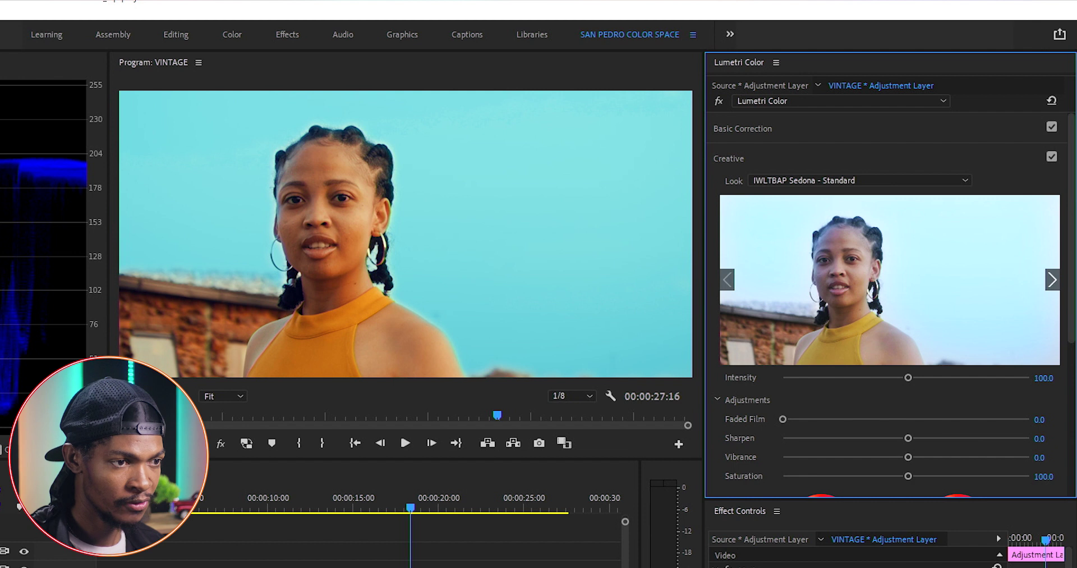
- Set the Sedona look's intensity to 50
{"action": "left_click", "coordinate": [1042, 378]}
{"action": "type", "text": "50"}
{"action": "key", "text": "Return"}
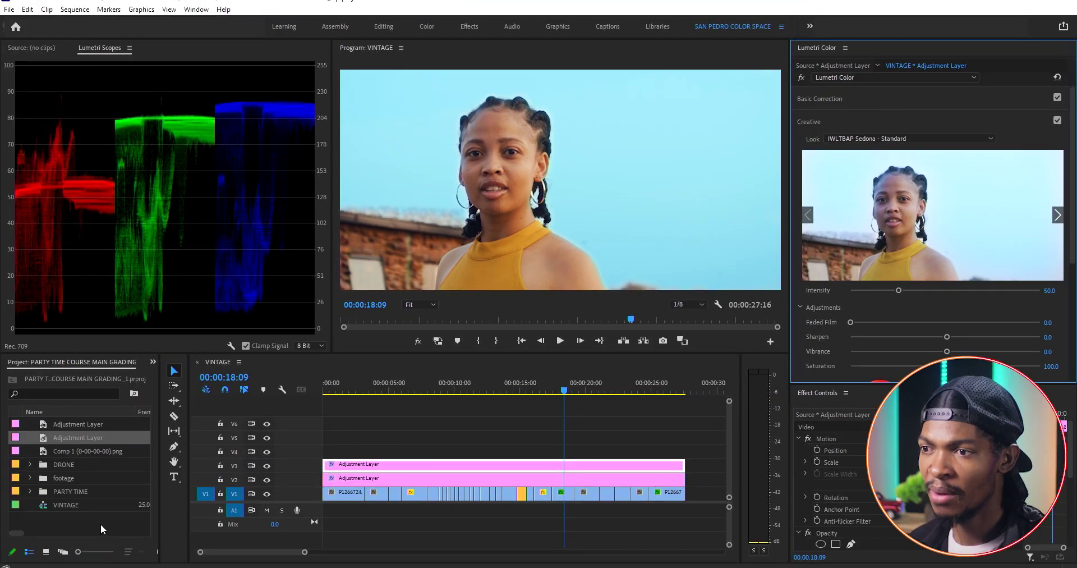
- Place another adjustment layer on V4 and extend it to the end of the sequence
{"action": "left_click_drag", "start_coordinate": [38, 435], "coordinate": [324, 449]}
{"action": "left_click_drag", "start_coordinate": [670, 441], "coordinate": [684, 443]}
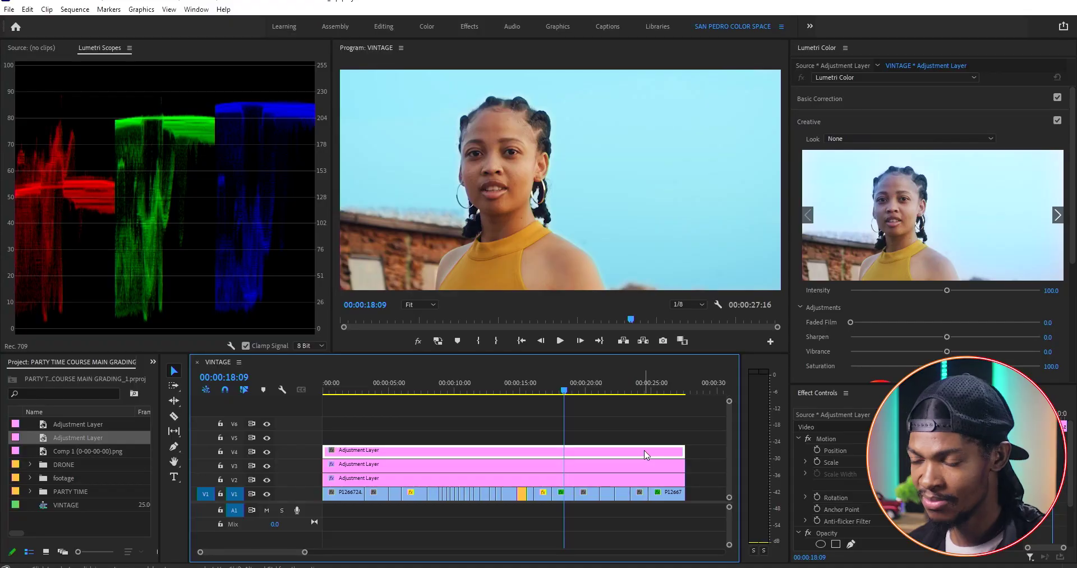
{"action": "left_click", "coordinate": [617, 448]}
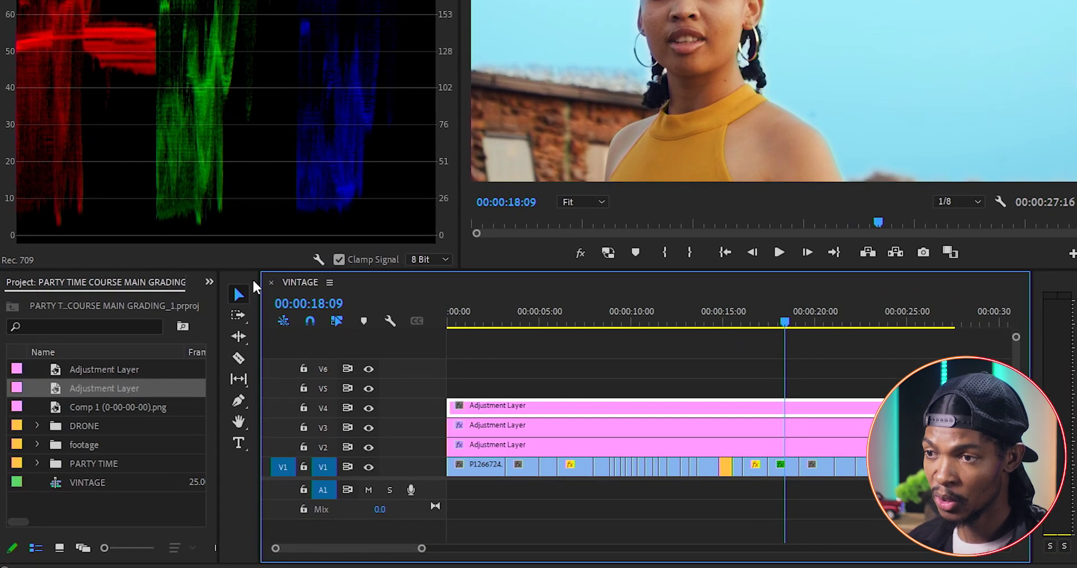
- Search the effects for "looks" and apply the RG Magic Bullet Looks effect to the V4 adjustment layer
{"action": "left_click", "coordinate": [171, 335]}
{"action": "left_click", "coordinate": [228, 353]}
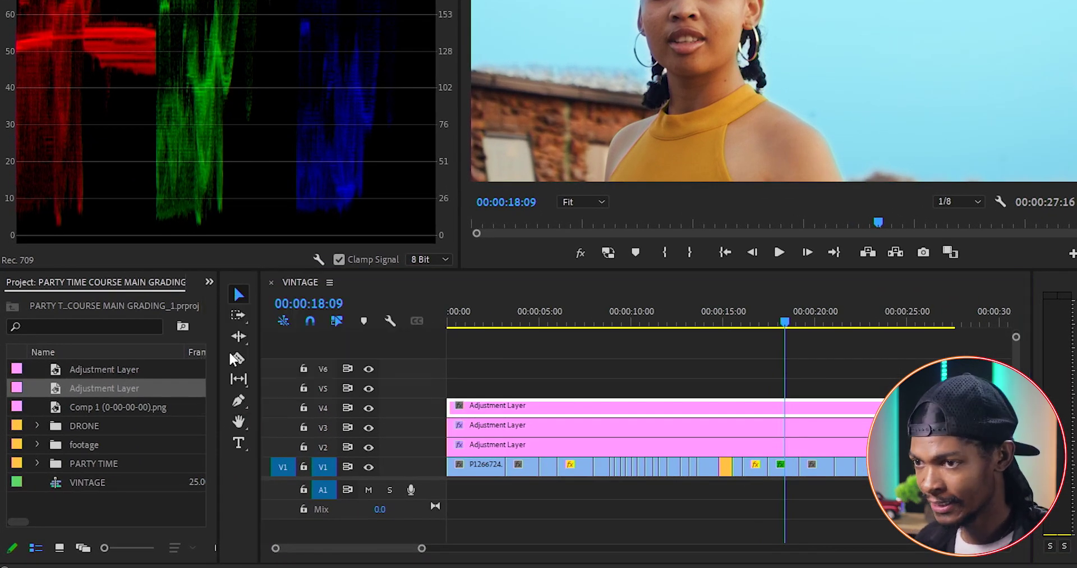
{"action": "left_click", "coordinate": [126, 304]}
{"action": "type", "text": "looks"}
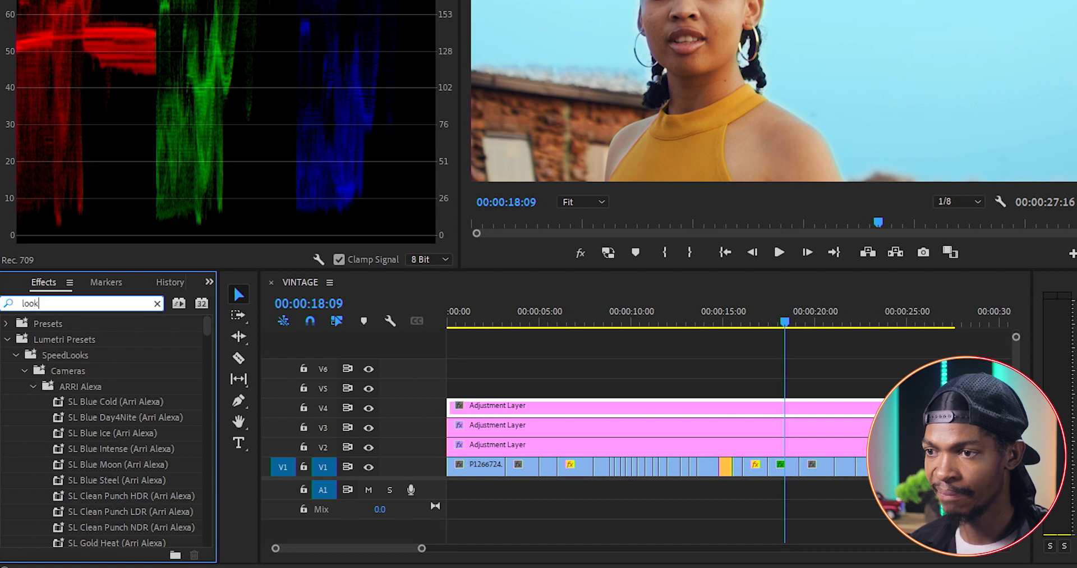
{"action": "left_click", "coordinate": [7, 338]}
{"action": "left_click_drag", "start_coordinate": [52, 416], "coordinate": [467, 409]}
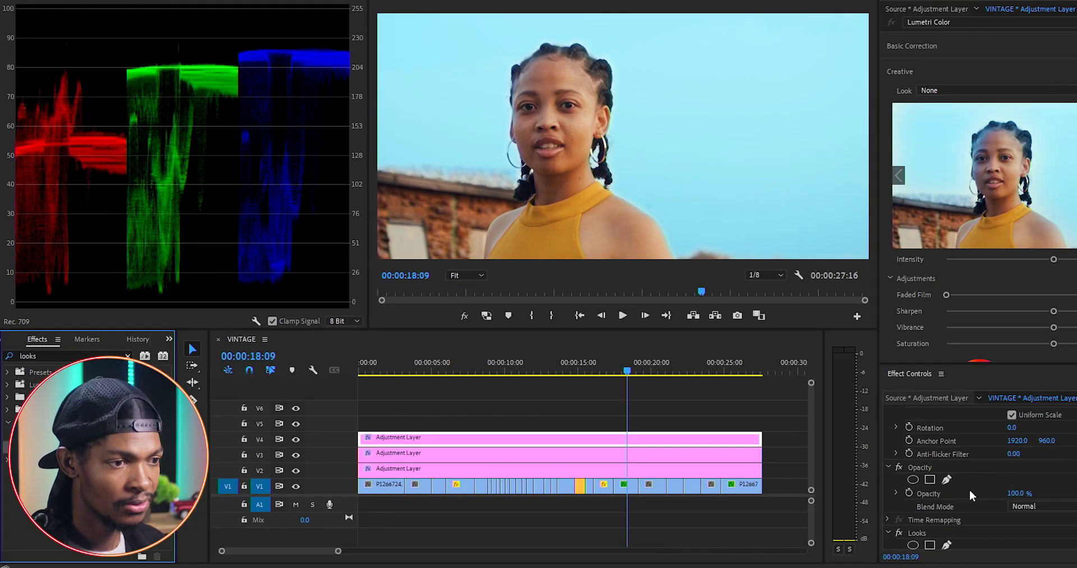
- Edit the Magic Bullet look, choose the Minimal Grade Headstart preset from Grading Headstarts and accept it
{"action": "scroll", "coordinate": [969, 489], "scroll_direction": "down", "scroll_amount": 3}
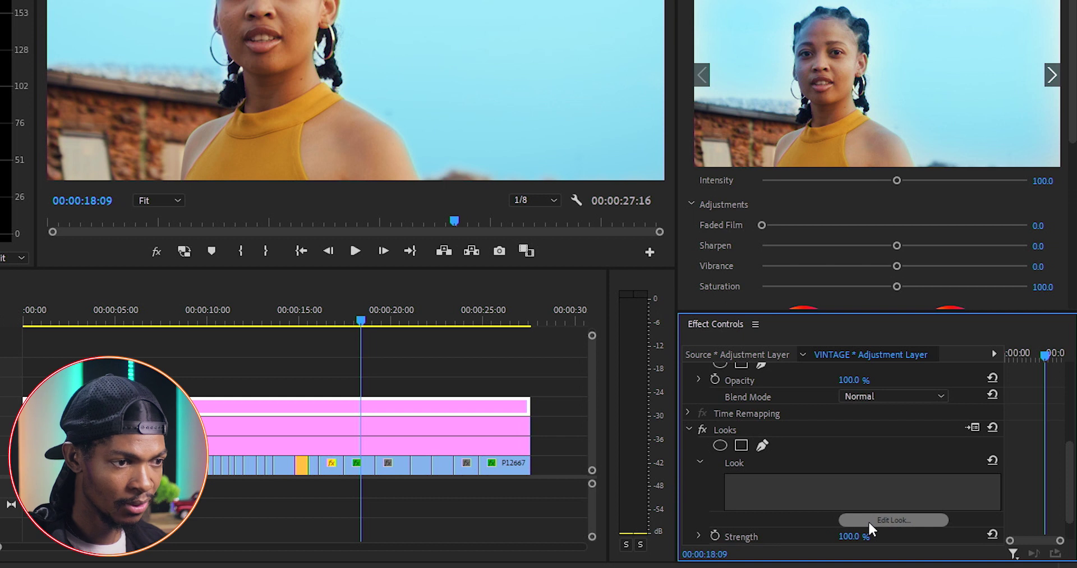
{"action": "left_click", "coordinate": [895, 520]}
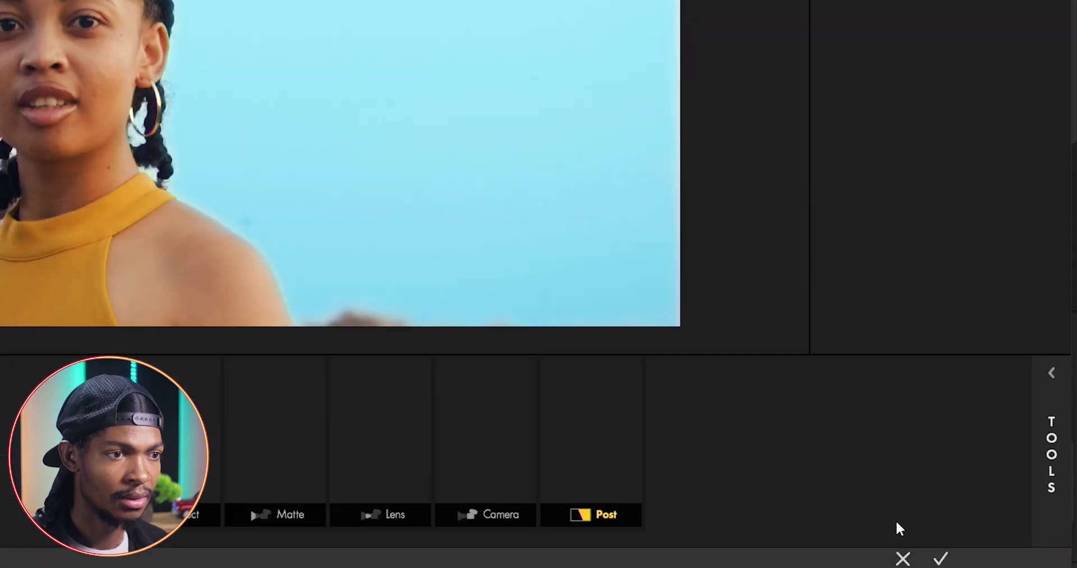
{"action": "mouse_move", "coordinate": [19, 482]}
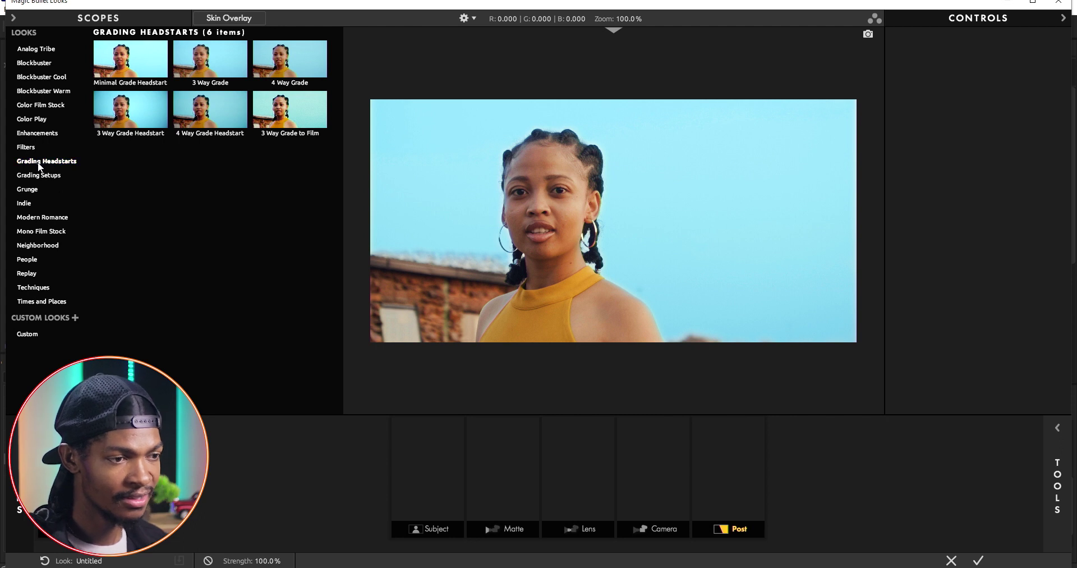
{"action": "left_click", "coordinate": [120, 66]}
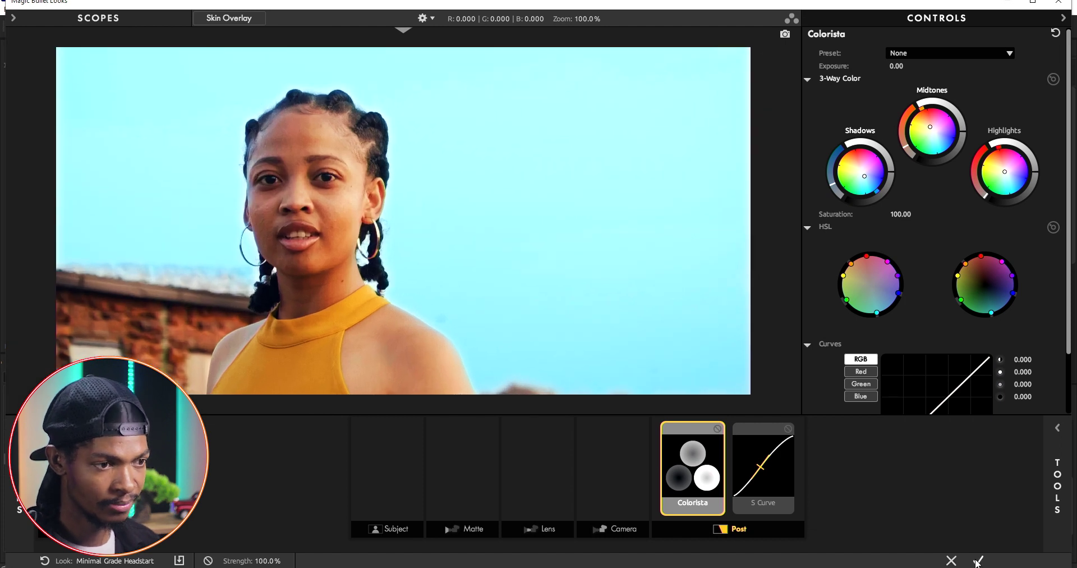
{"action": "left_click", "coordinate": [977, 560]}
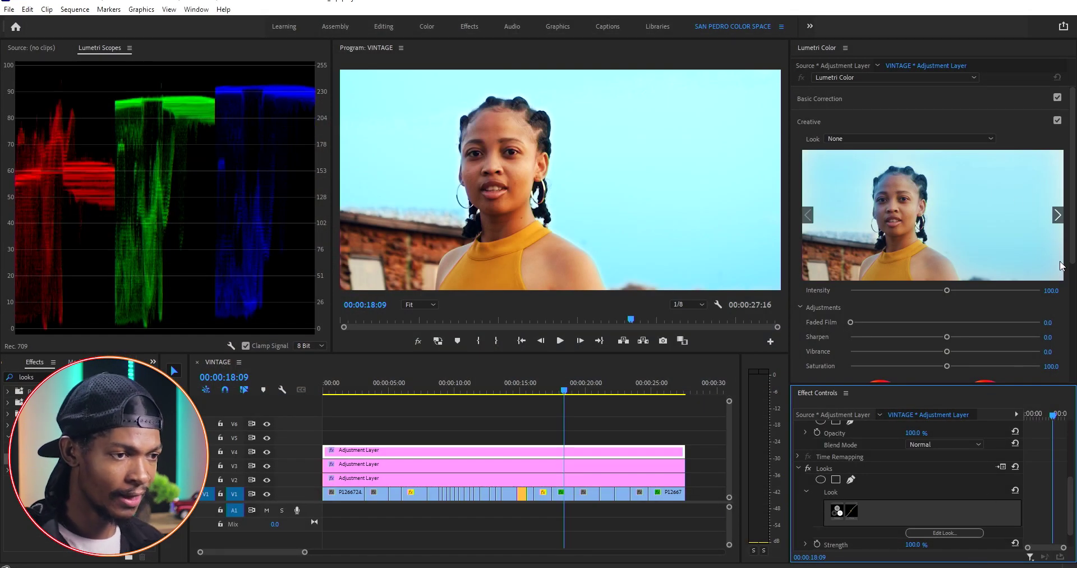
- Warm the V4 adjustment layer to temperature 8.0 and sharpen it to 30.4
{"action": "left_click", "coordinate": [816, 97]}
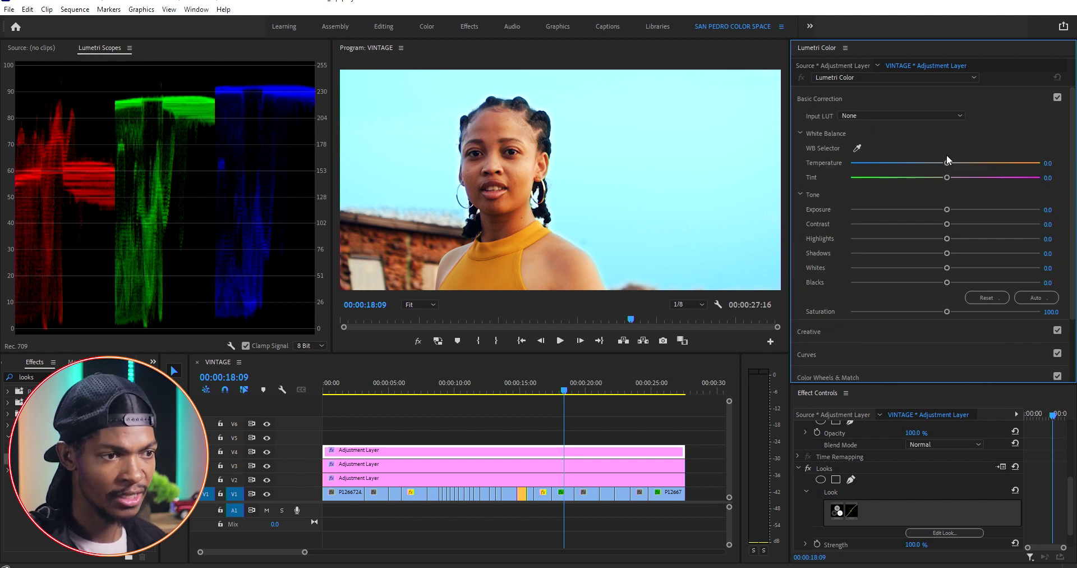
{"action": "left_click_drag", "start_coordinate": [948, 163], "coordinate": [953, 164]}
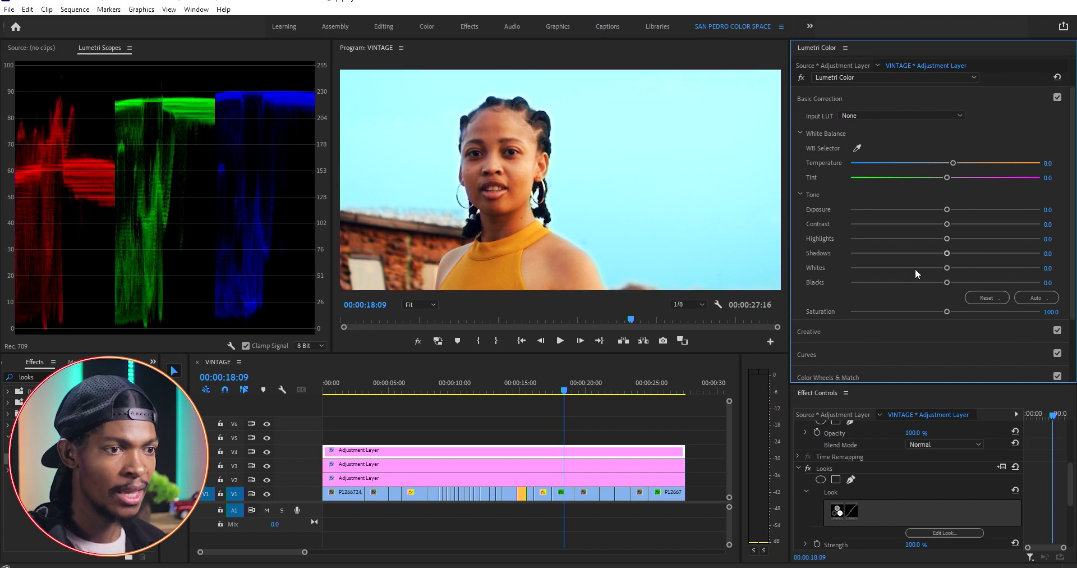
{"action": "left_click", "coordinate": [819, 332]}
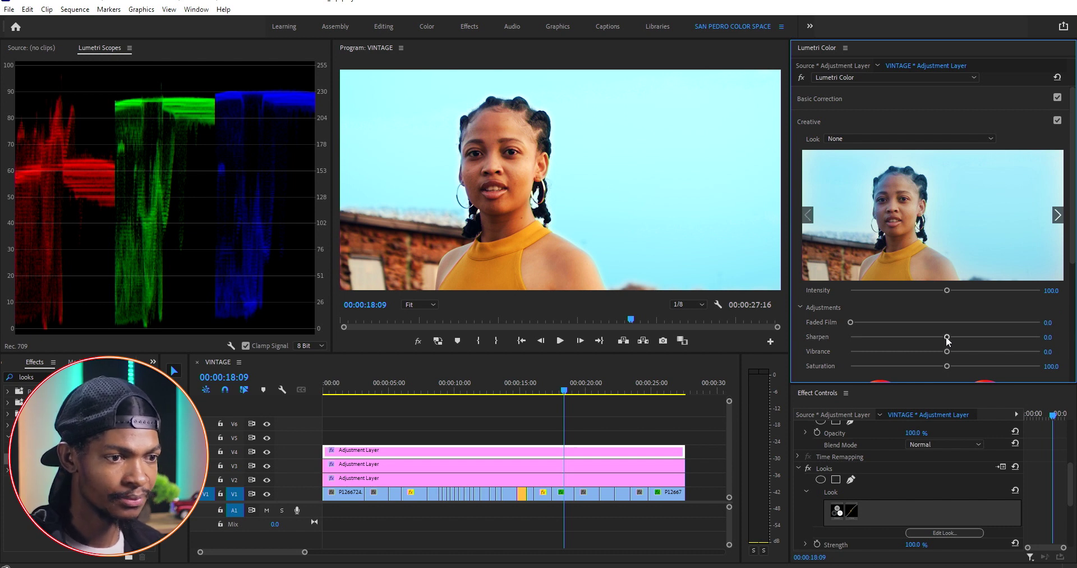
{"action": "left_click_drag", "start_coordinate": [947, 337], "coordinate": [971, 336]}
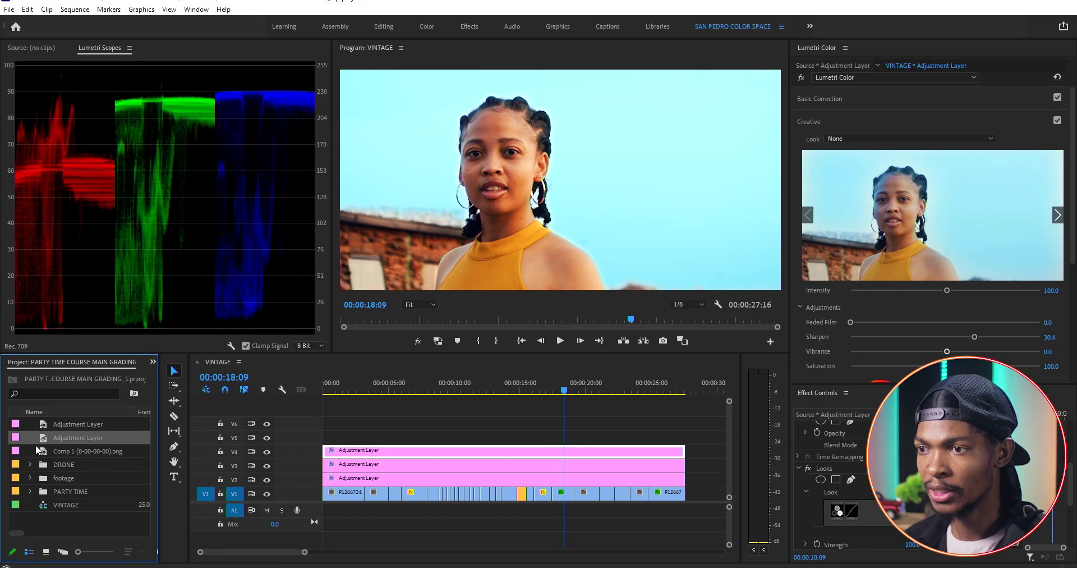
- Cover the sequence with an adjustment layer on V5 and apply the FilmConvert Nitrate effect to it
{"action": "left_click_drag", "start_coordinate": [45, 435], "coordinate": [324, 436]}
{"action": "left_click_drag", "start_coordinate": [591, 436], "coordinate": [685, 436]}
{"action": "left_click", "coordinate": [152, 361]}
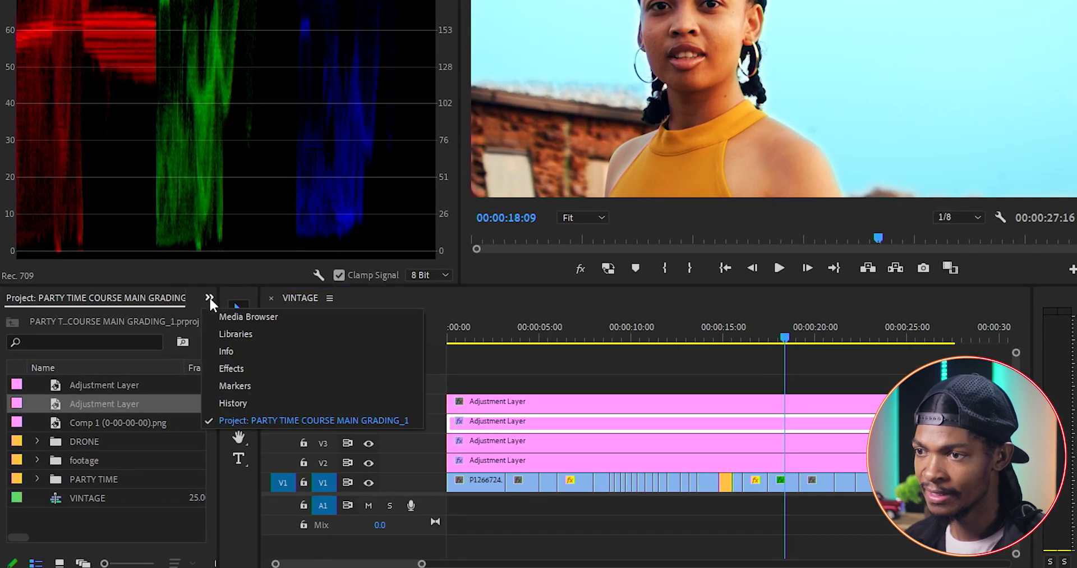
{"action": "left_click", "coordinate": [233, 369]}
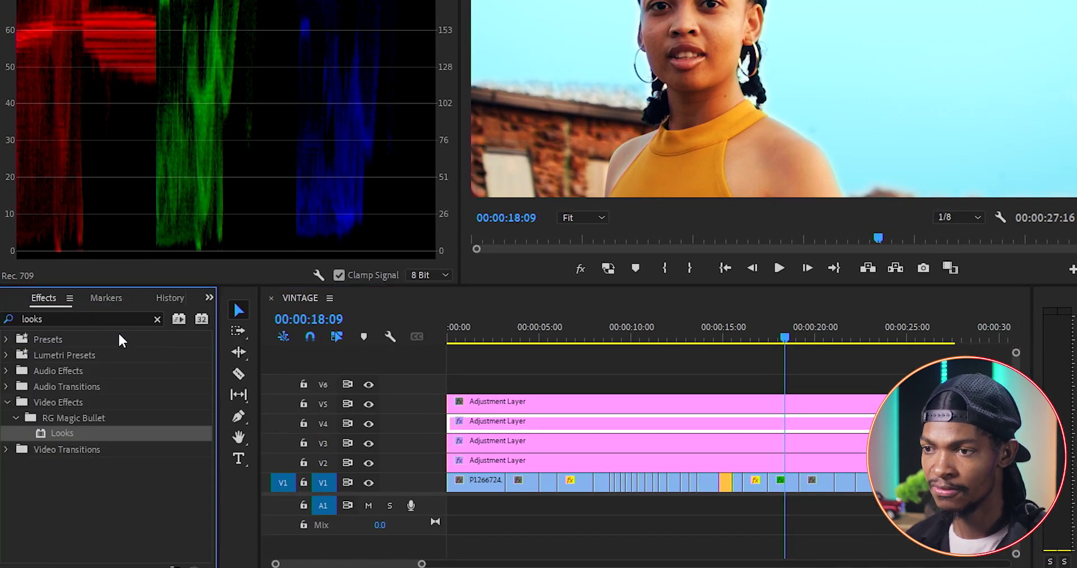
{"action": "left_click", "coordinate": [83, 318]}
{"action": "type", "text": "film convert"}
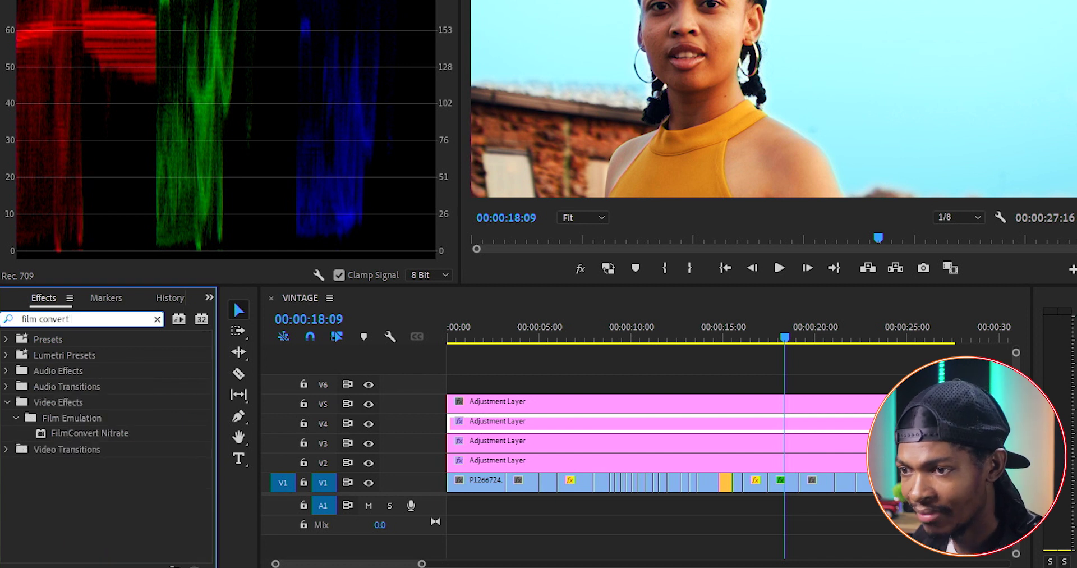
{"action": "left_click_drag", "start_coordinate": [90, 433], "coordinate": [579, 405]}
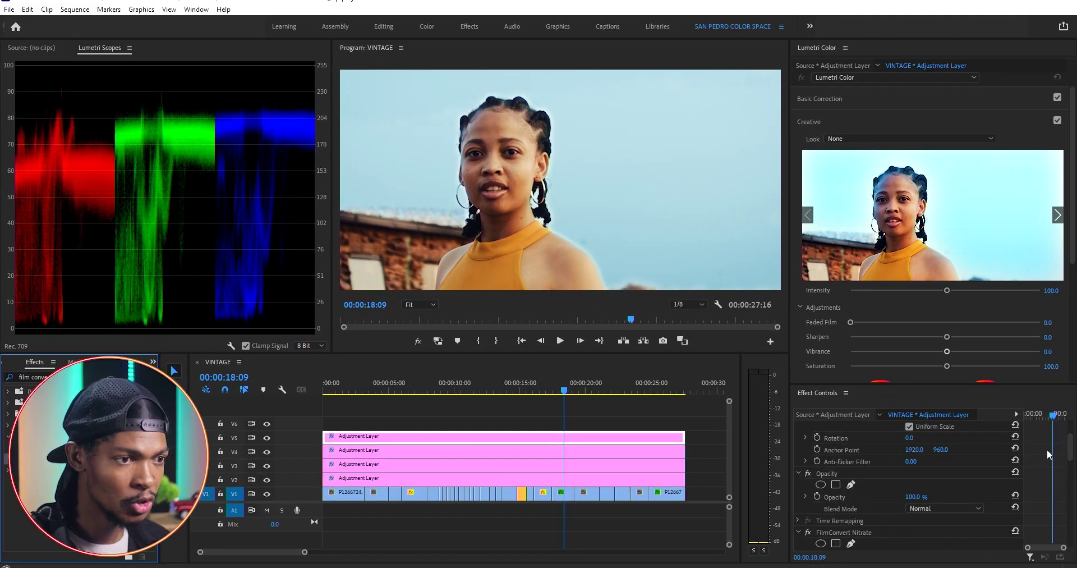
- Set the FilmConvert Nitrate film stock to FJ 8543 VD
{"action": "left_click_drag", "start_coordinate": [1072, 453], "coordinate": [1072, 497]}
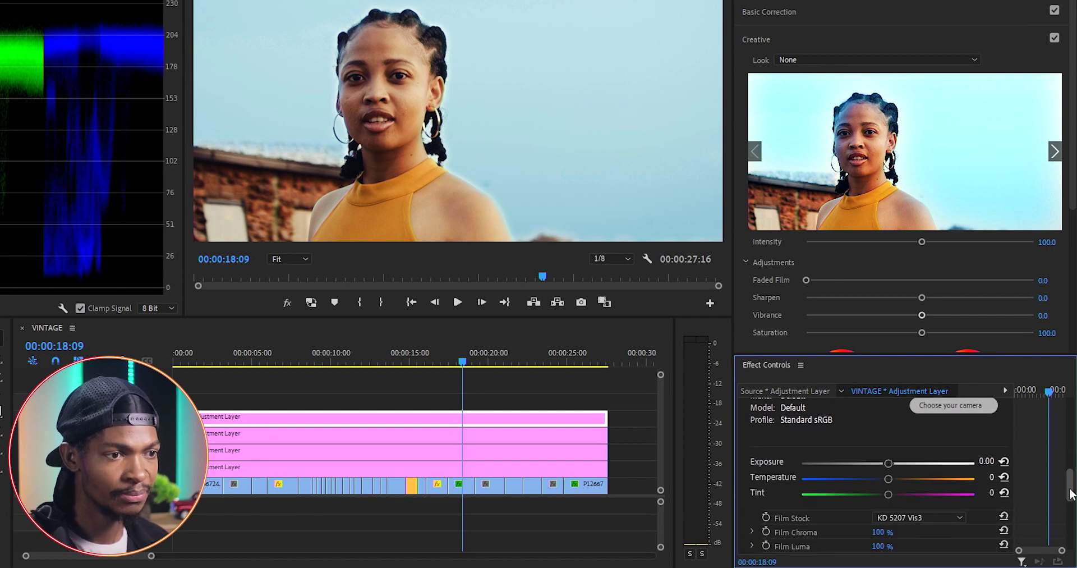
{"action": "left_click", "coordinate": [934, 514]}
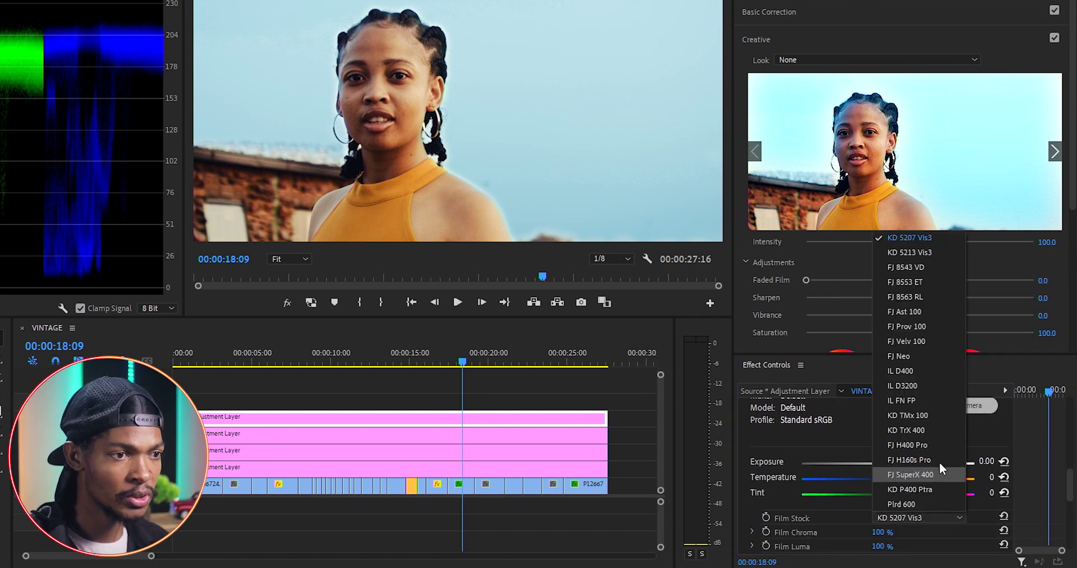
{"action": "left_click", "coordinate": [905, 267]}
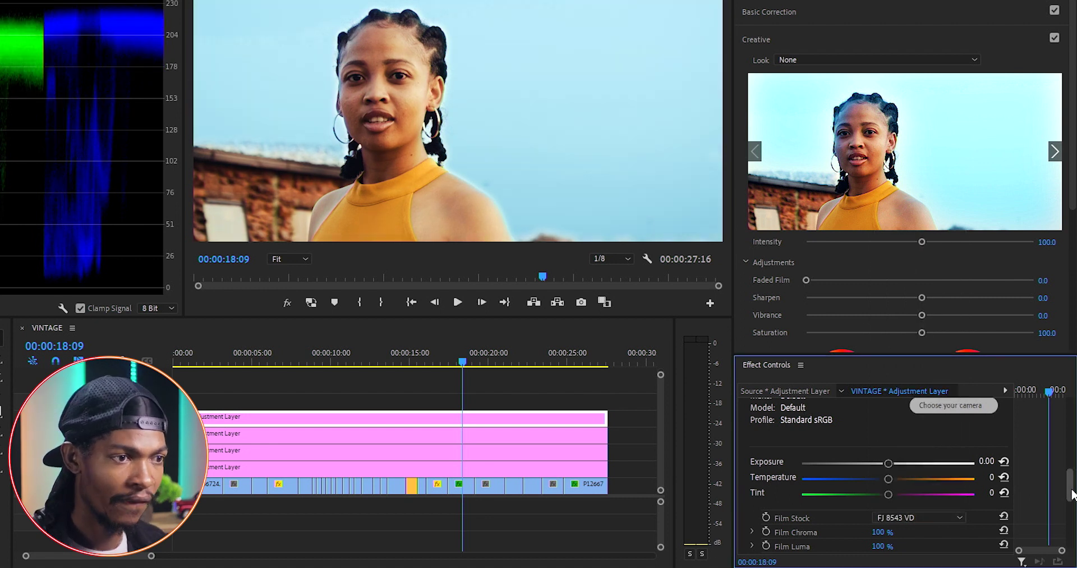
- Try the Super 16 film size, and settle on Super 8 for heavier film grain
{"action": "left_click_drag", "start_coordinate": [1071, 483], "coordinate": [1071, 494]}
{"action": "left_click", "coordinate": [933, 486]}
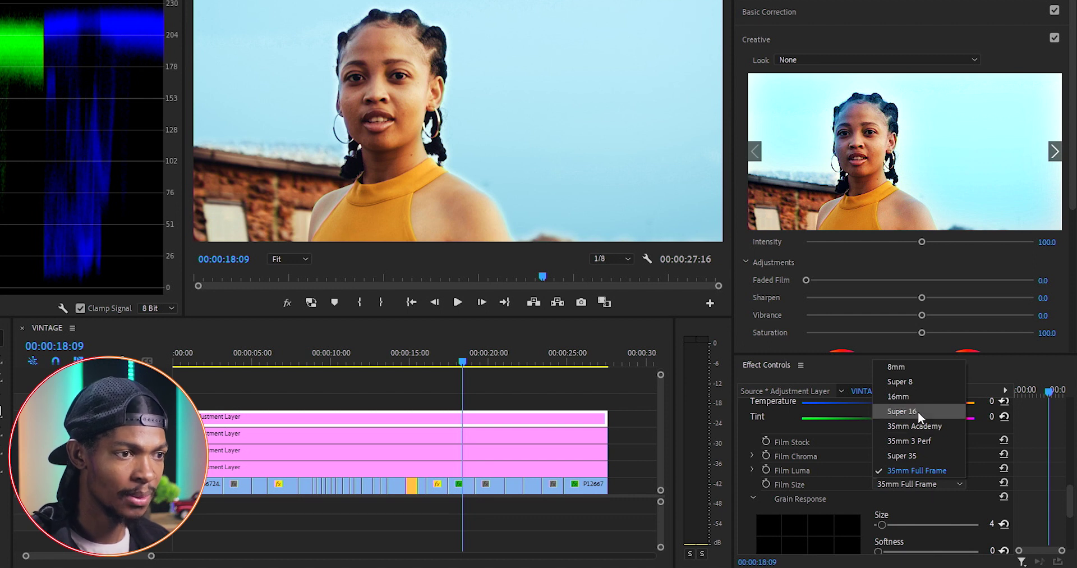
{"action": "left_click", "coordinate": [917, 412]}
{"action": "left_click", "coordinate": [924, 486]}
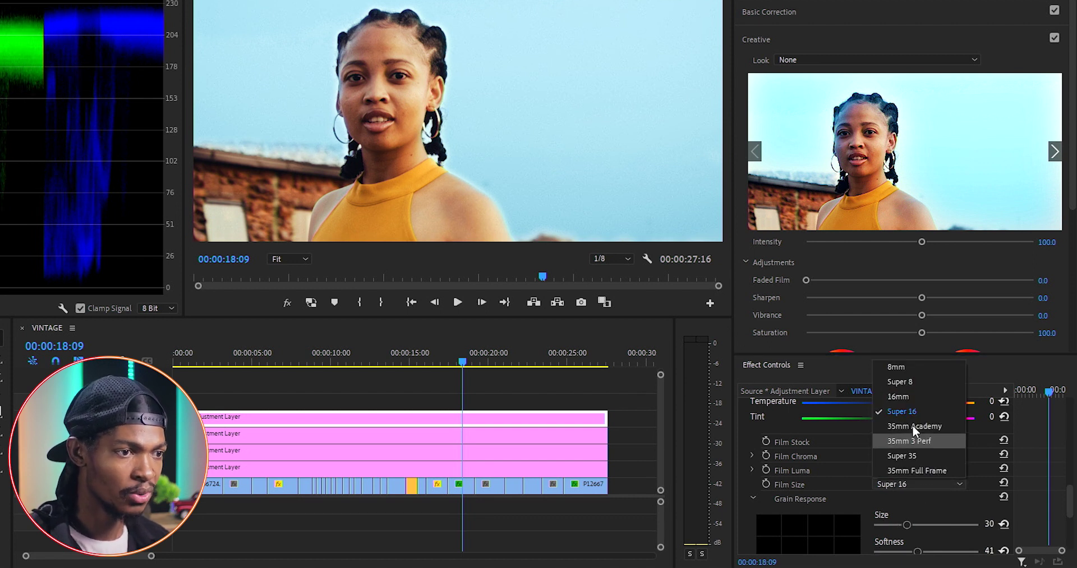
{"action": "left_click", "coordinate": [912, 383]}
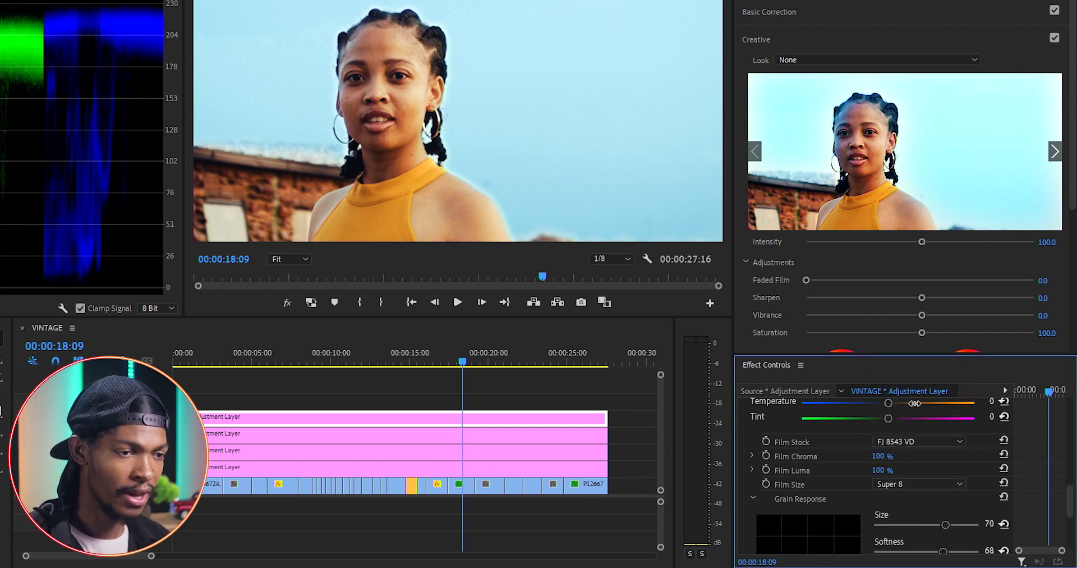
- Try the 35mm Full Frame film size, settle on Super 16, and expand the FilmConvert Nitrate color correction controls
{"action": "left_click", "coordinate": [927, 486]}
{"action": "left_click", "coordinate": [923, 470]}
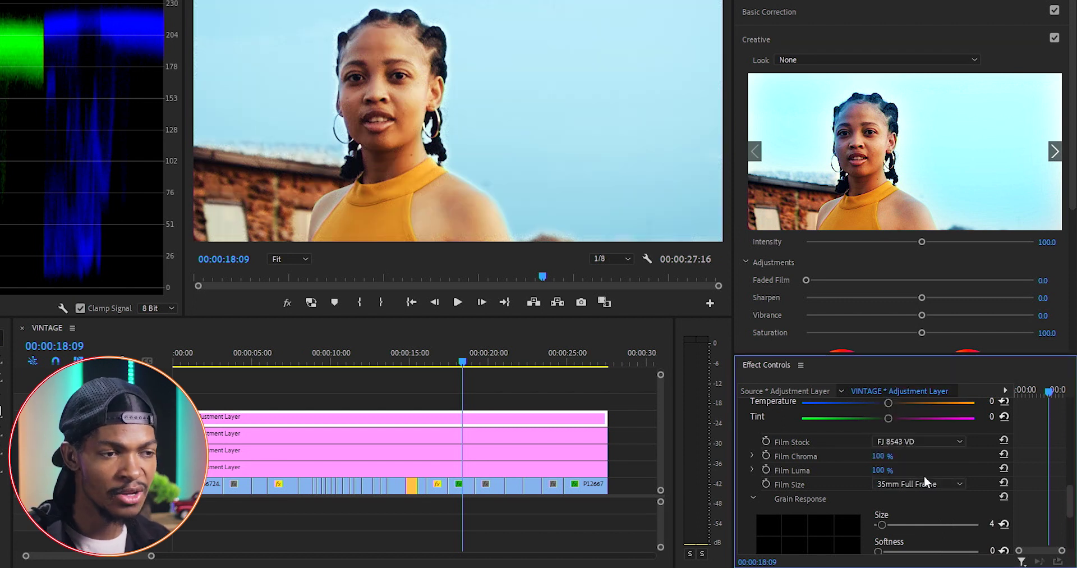
{"action": "left_click", "coordinate": [923, 481]}
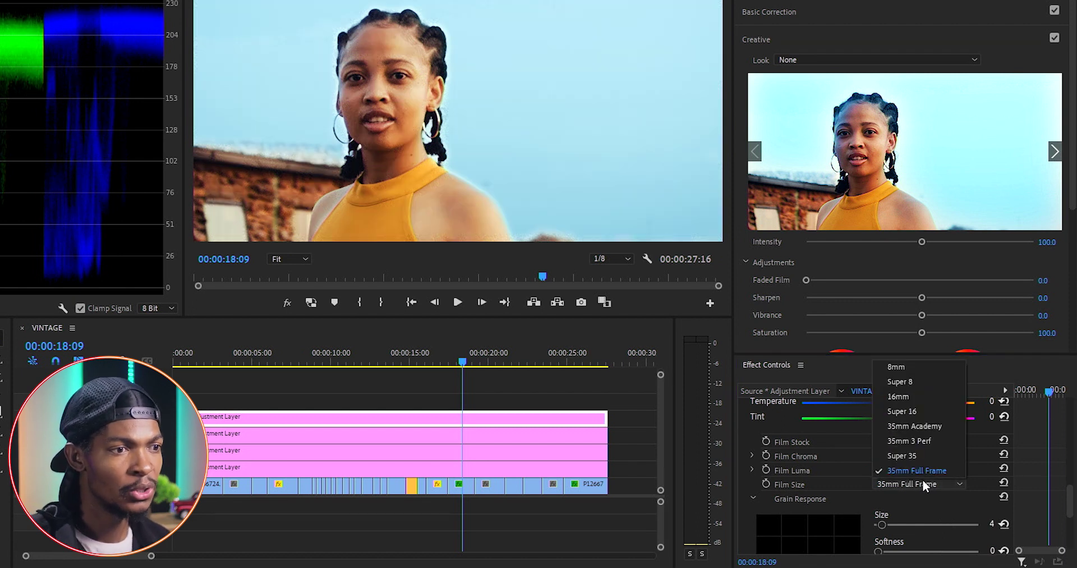
{"action": "left_click", "coordinate": [917, 416]}
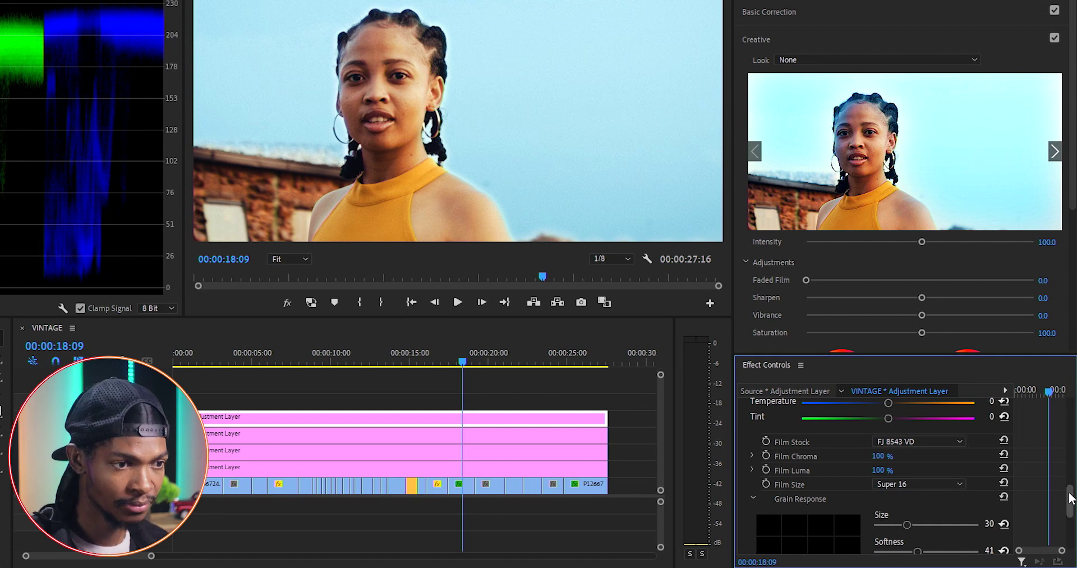
{"action": "left_click_drag", "start_coordinate": [1071, 501], "coordinate": [1072, 515]}
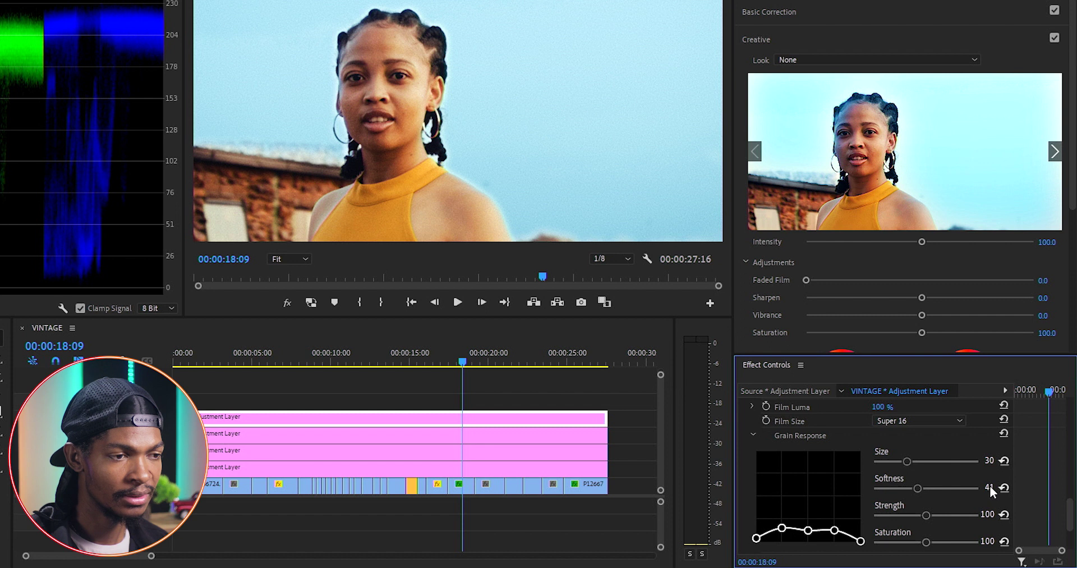
{"action": "left_click_drag", "start_coordinate": [1071, 513], "coordinate": [1072, 533]}
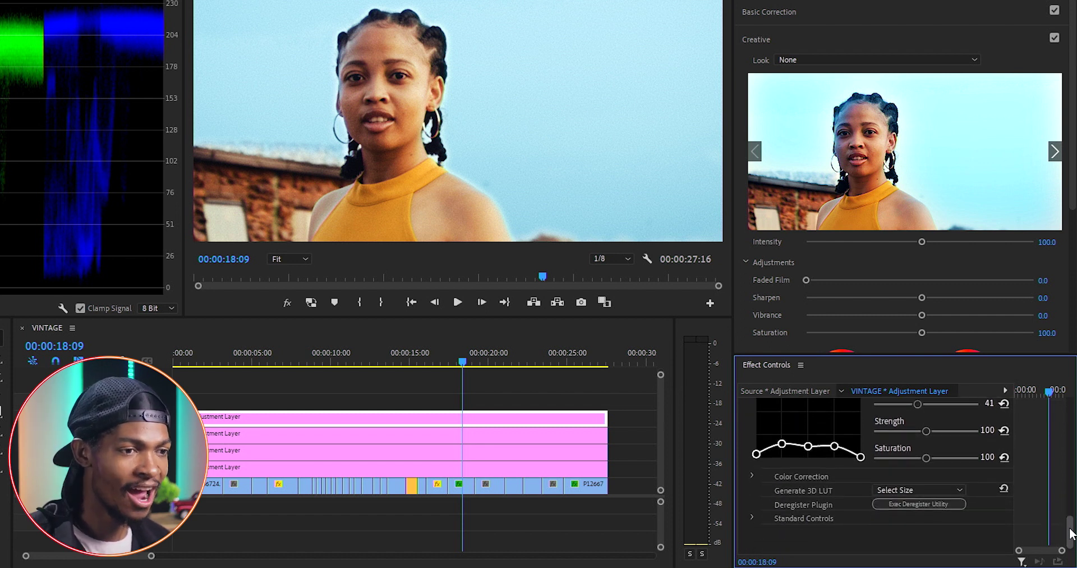
{"action": "left_click", "coordinate": [752, 475]}
{"action": "scroll", "coordinate": [1066, 484], "scroll_direction": "down", "scroll_amount": 4}
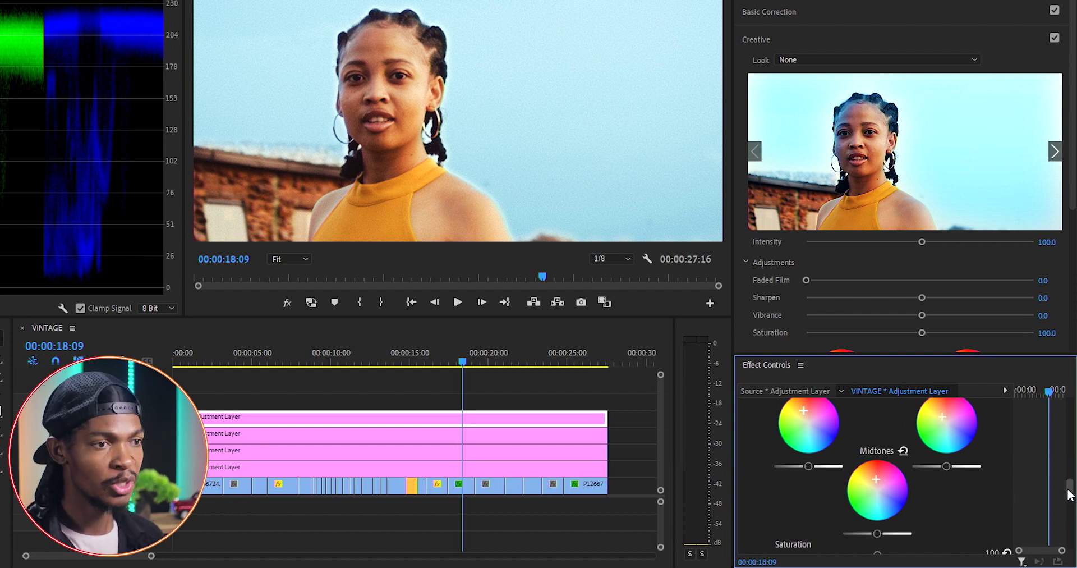
- Copy the Lumetri Color effect from the V1 clip of the woman against the sky and paste it onto all other V1 clips
{"action": "left_click", "coordinate": [461, 487]}
{"action": "scroll", "coordinate": [839, 494], "scroll_direction": "down", "scroll_amount": 3}
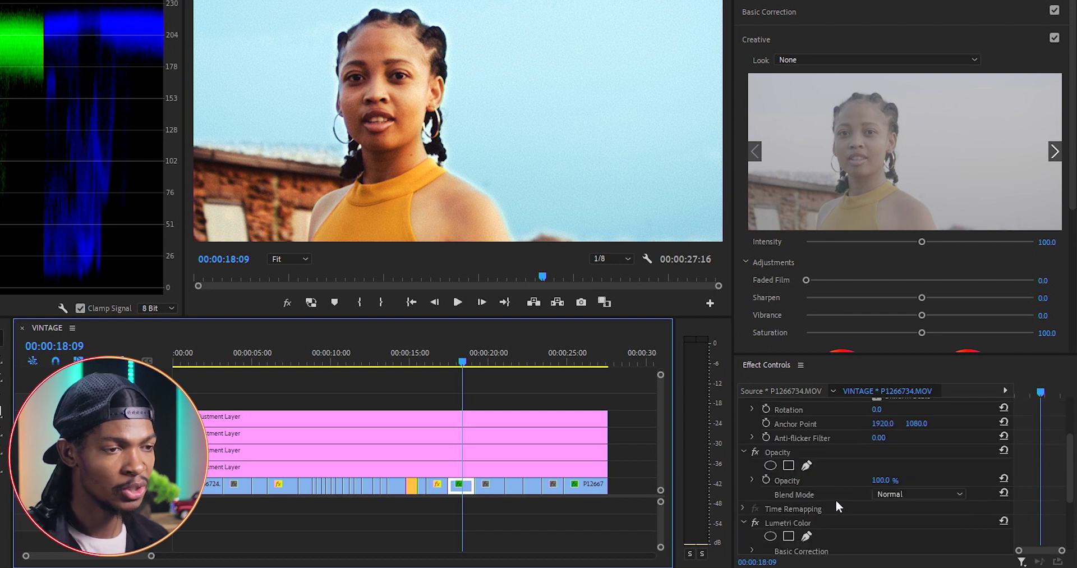
{"action": "left_click", "coordinate": [788, 521]}
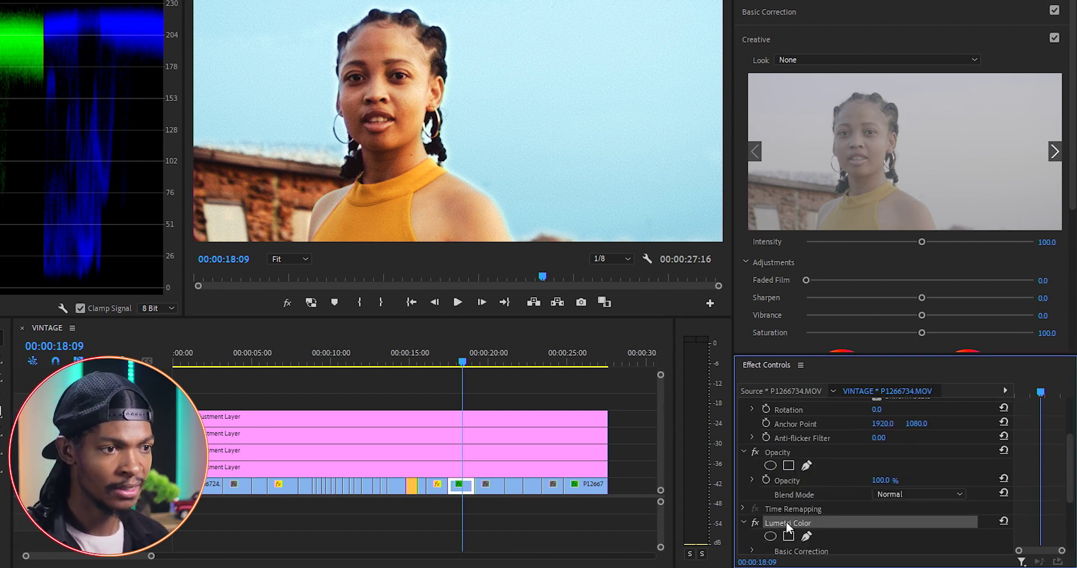
{"action": "key", "text": "Delete"}
{"action": "left_click", "coordinate": [473, 525]}
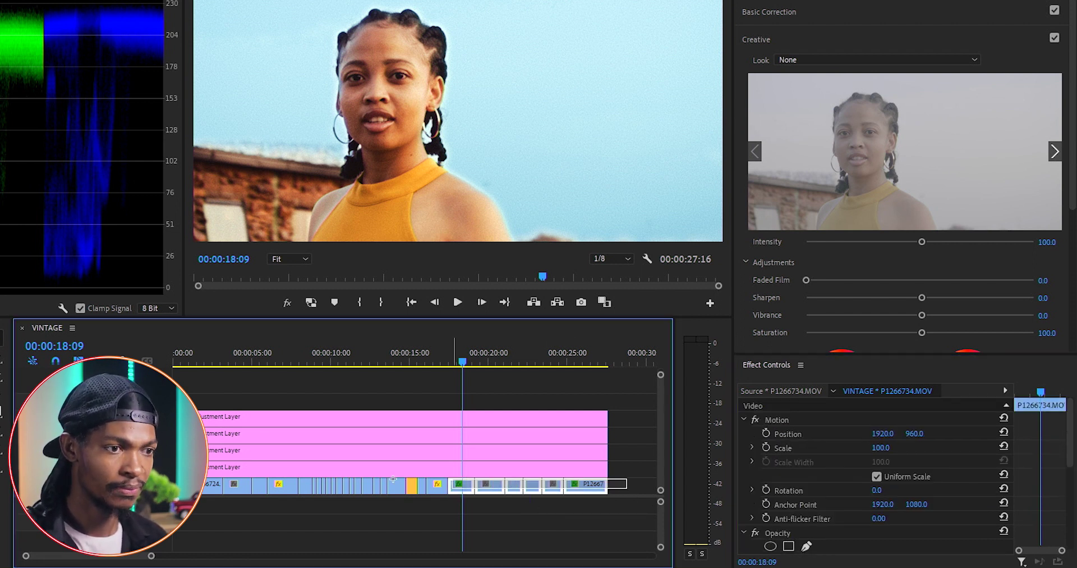
{"action": "key", "text": "ctrl+a"}
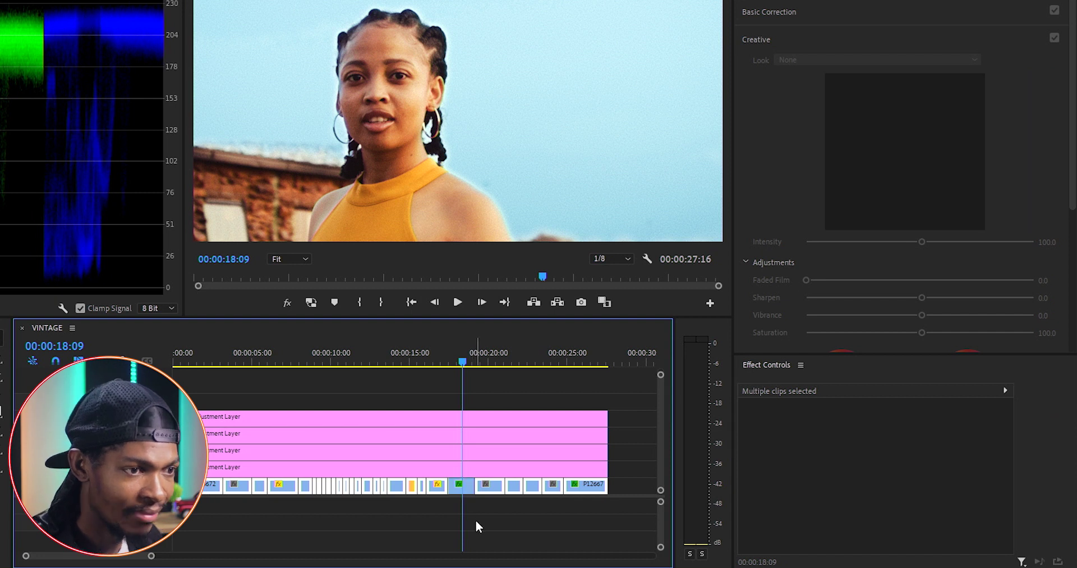
{"action": "left_click", "coordinate": [436, 361]}
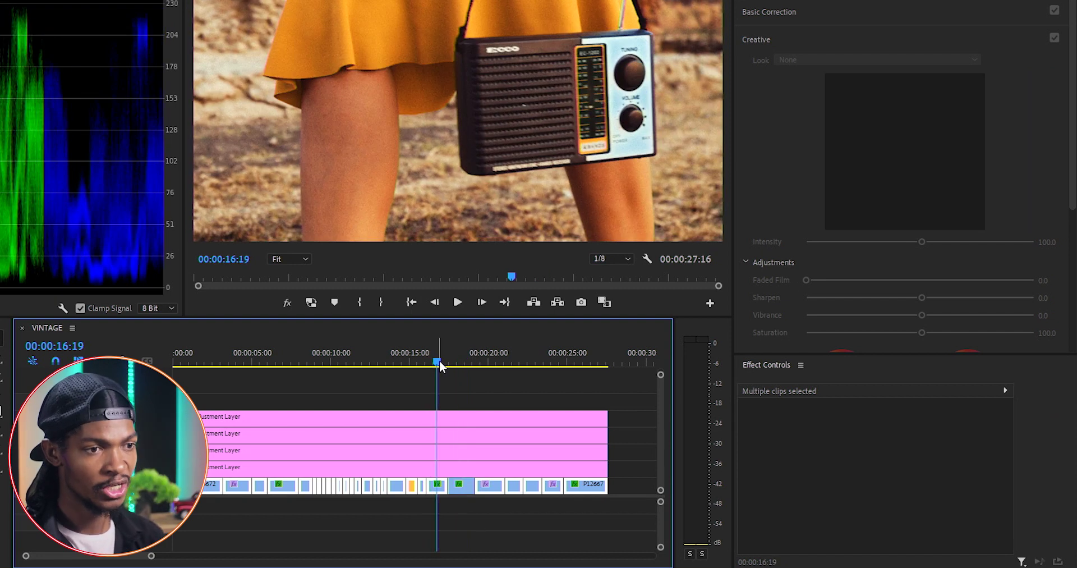
{"action": "left_click", "coordinate": [431, 362]}
{"action": "left_click", "coordinate": [437, 361]}
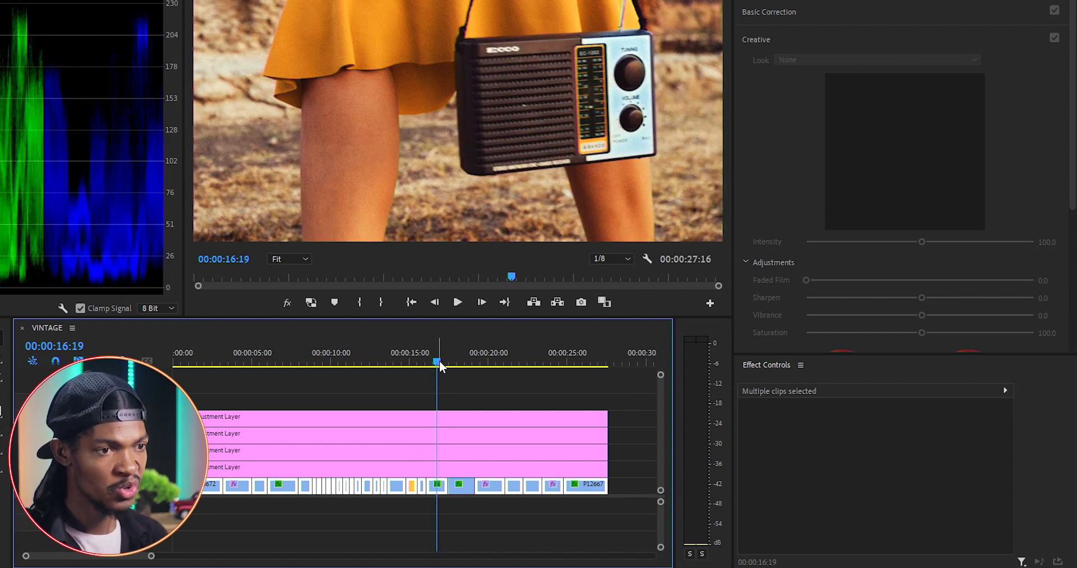
{"action": "left_click_drag", "start_coordinate": [439, 361], "coordinate": [468, 365]}
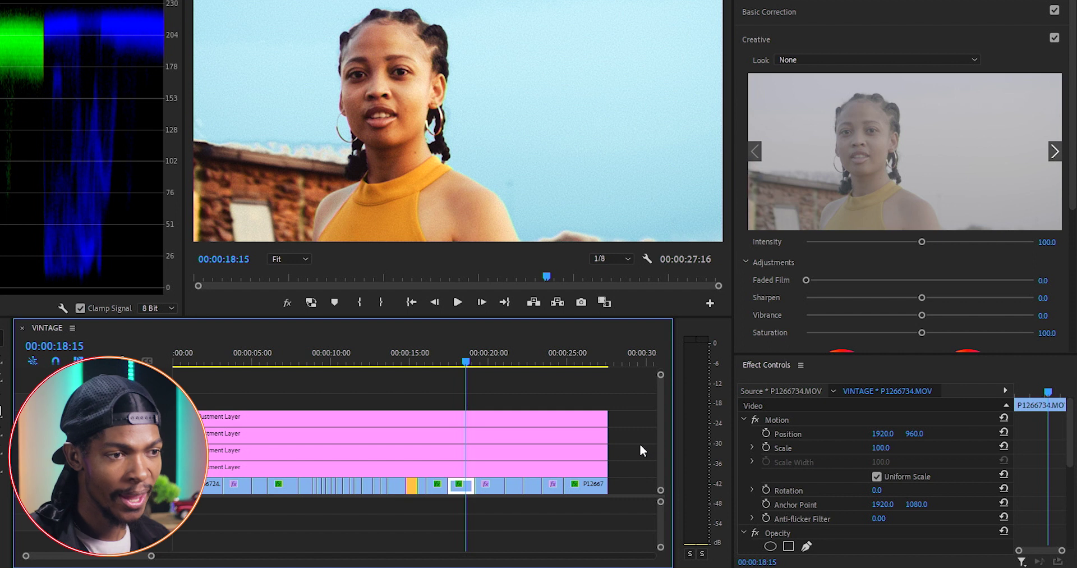
- Nest all clips and adjustment layers in the VINTAGE sequence as "final look"
{"action": "key", "text": "ctrl+a"}
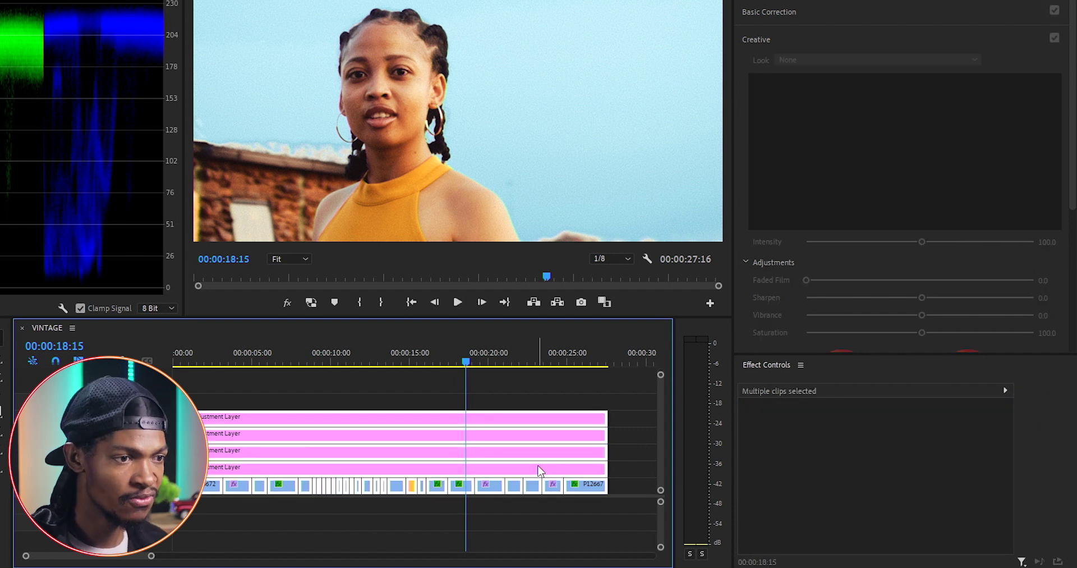
{"action": "right_click", "coordinate": [539, 470]}
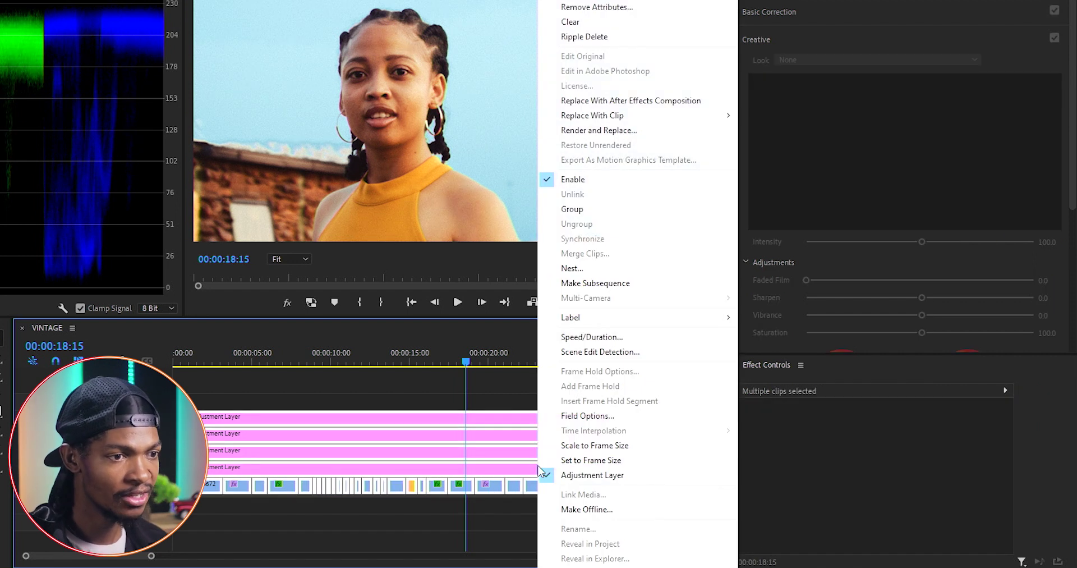
{"action": "left_click", "coordinate": [580, 270]}
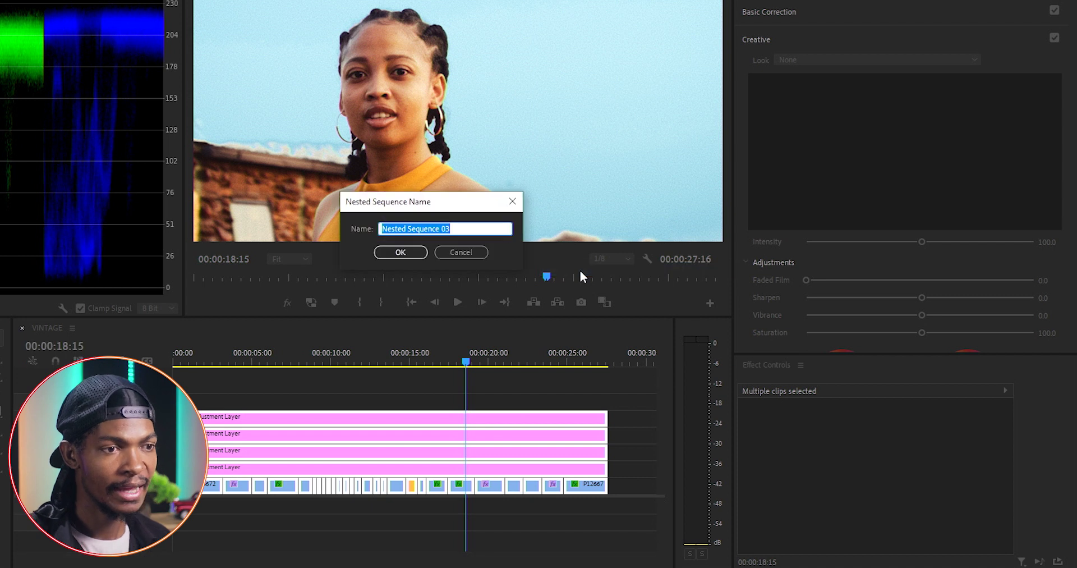
{"action": "type", "text": "final look"}
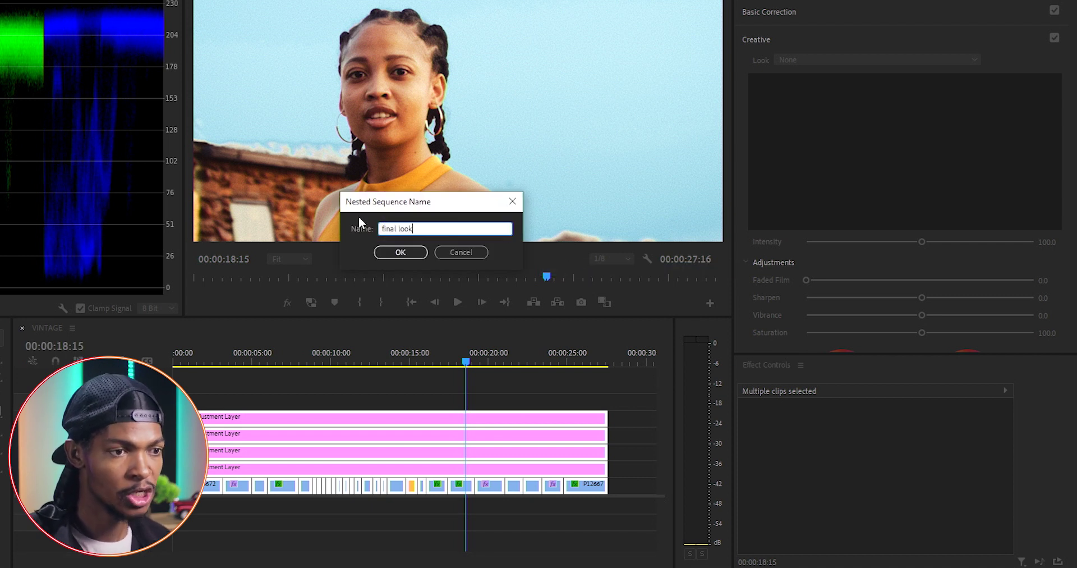
{"action": "left_click", "coordinate": [400, 248]}
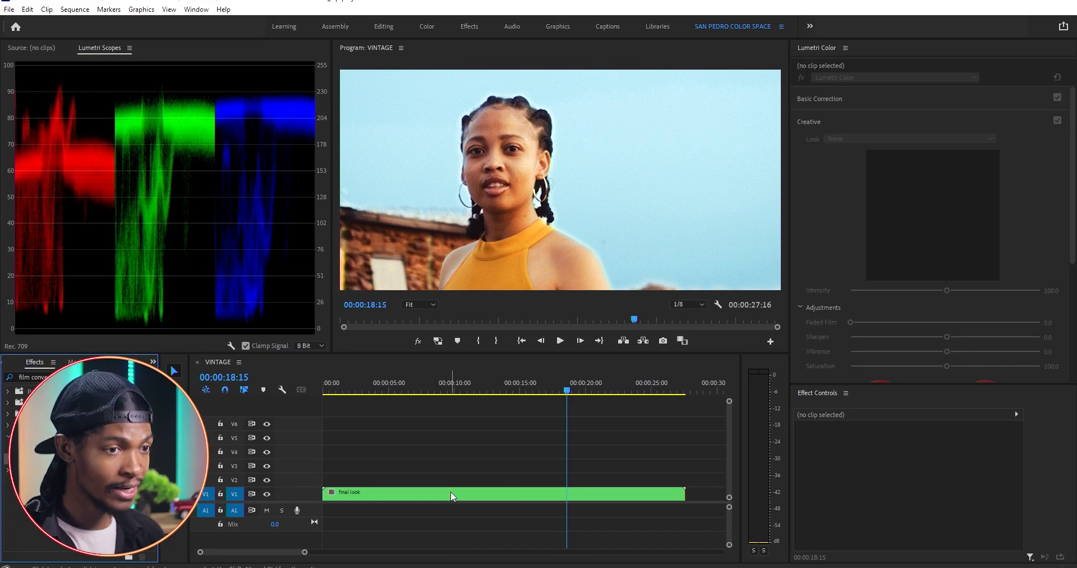
- Warm the nested final look clip by setting its Lumetri temperature to 22.7
{"action": "left_click", "coordinate": [451, 492]}
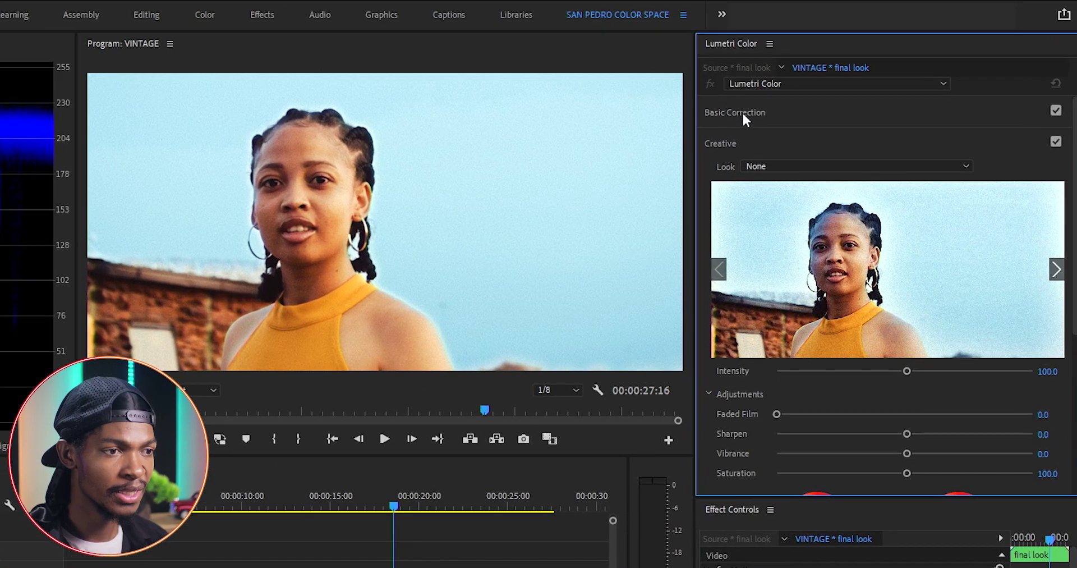
{"action": "left_click", "coordinate": [824, 100]}
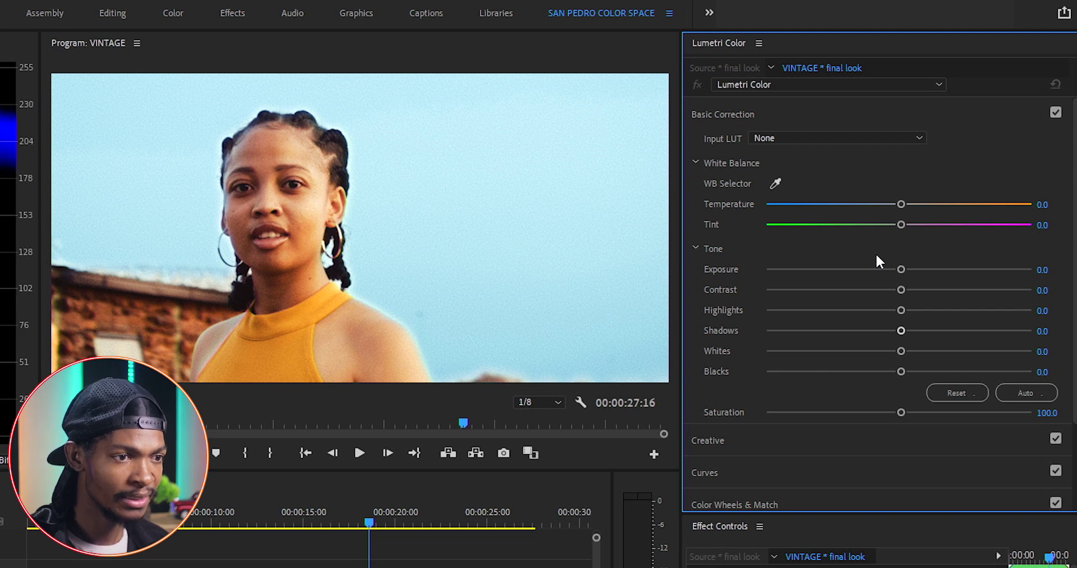
{"action": "left_click_drag", "start_coordinate": [901, 204], "coordinate": [929, 206]}
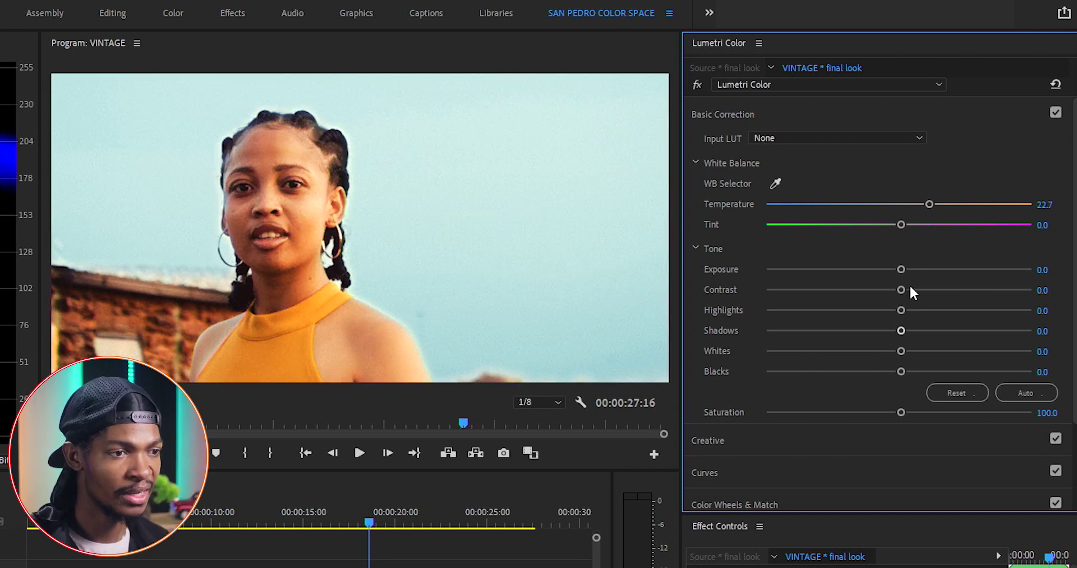
- Shift the shadows, midtones and highlights color wheels of the final look clip slightly toward red
{"action": "left_click", "coordinate": [746, 501]}
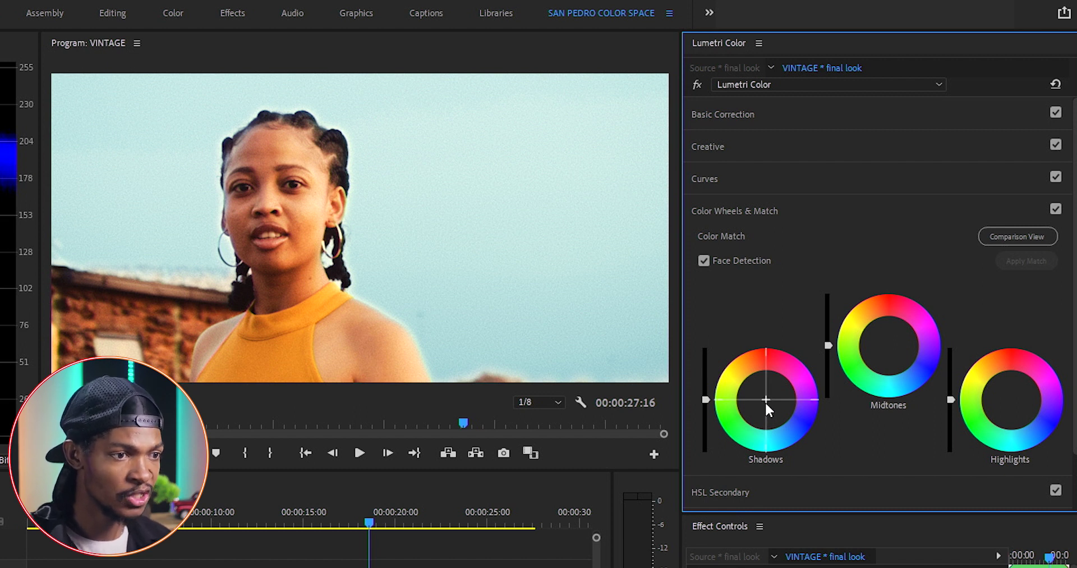
{"action": "left_click_drag", "start_coordinate": [765, 401], "coordinate": [763, 392]}
{"action": "left_click_drag", "start_coordinate": [888, 344], "coordinate": [885, 338]}
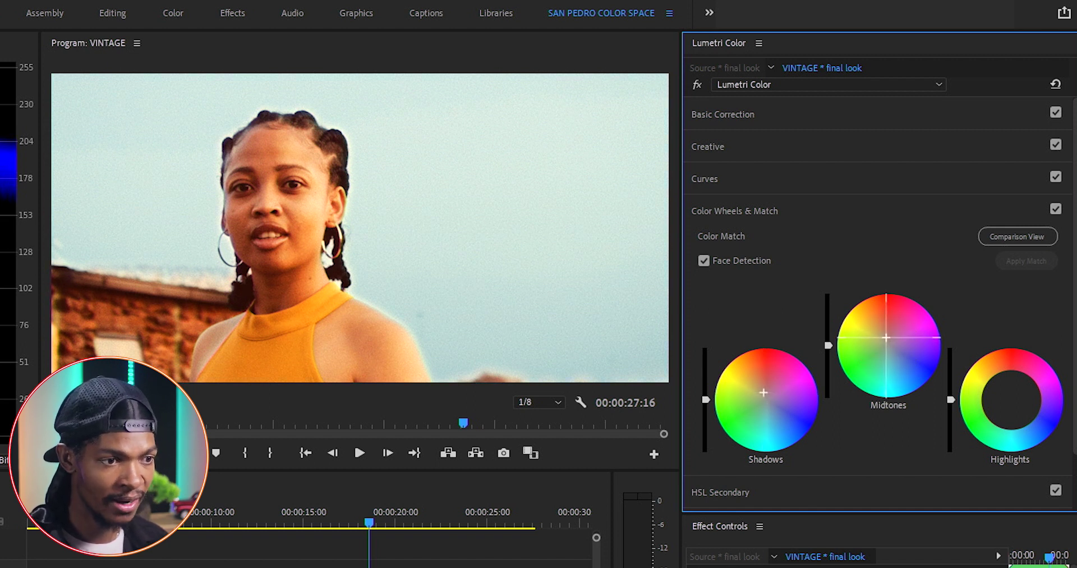
{"action": "left_click_drag", "start_coordinate": [1007, 399], "coordinate": [1007, 396]}
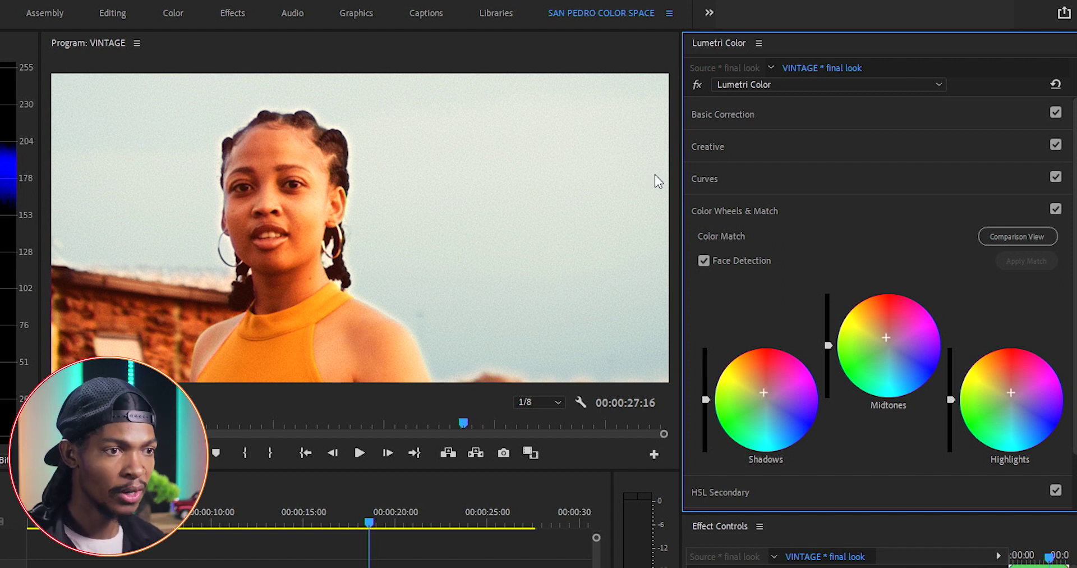
- Lower the highlight endpoint of the red channel in the final look clip's RGB curves
{"action": "left_click", "coordinate": [695, 180]}
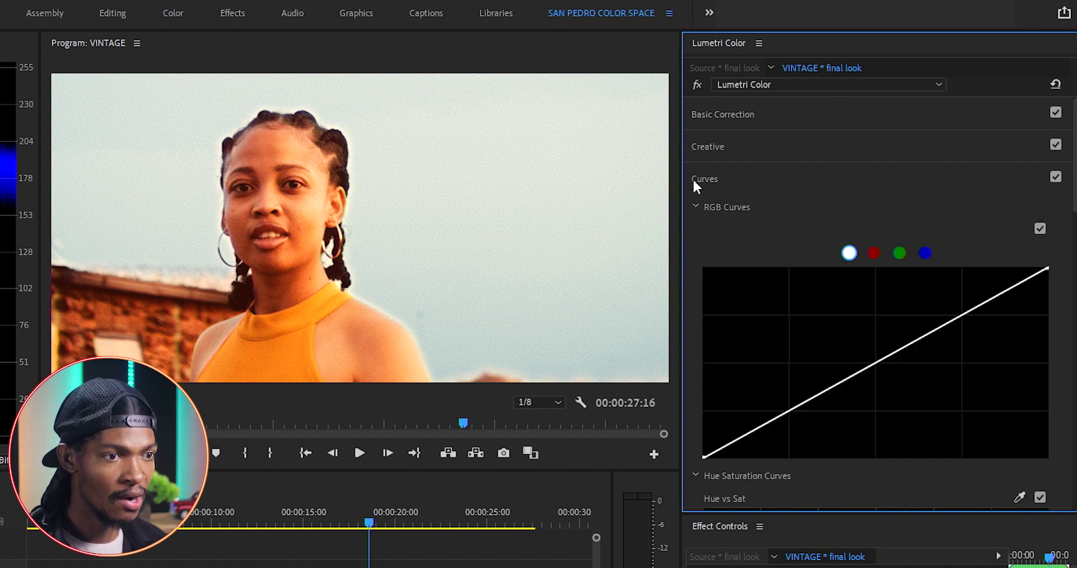
{"action": "scroll", "coordinate": [855, 271], "scroll_direction": "down", "scroll_amount": 1}
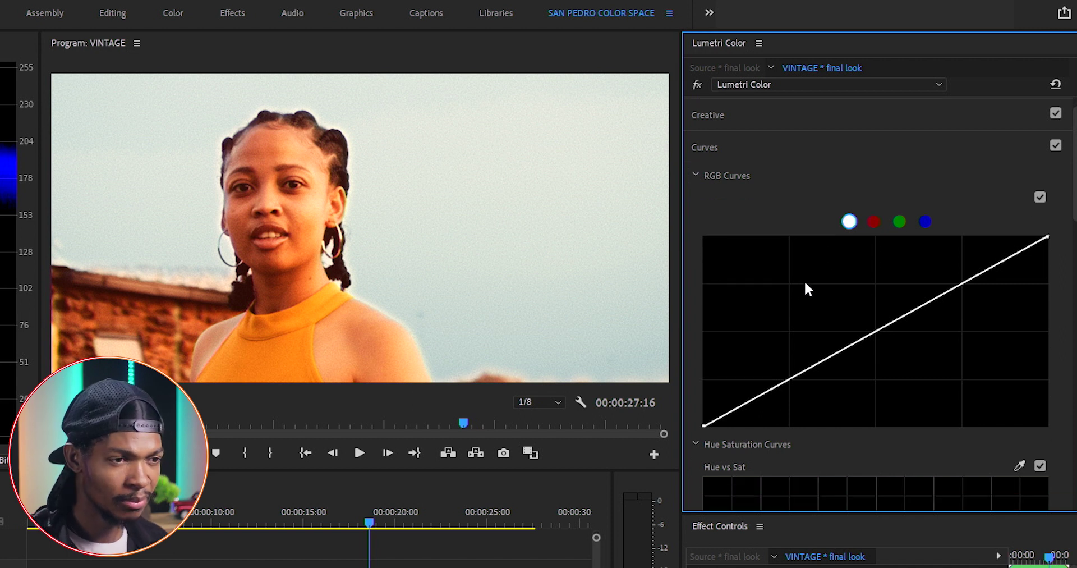
{"action": "left_click", "coordinate": [874, 222]}
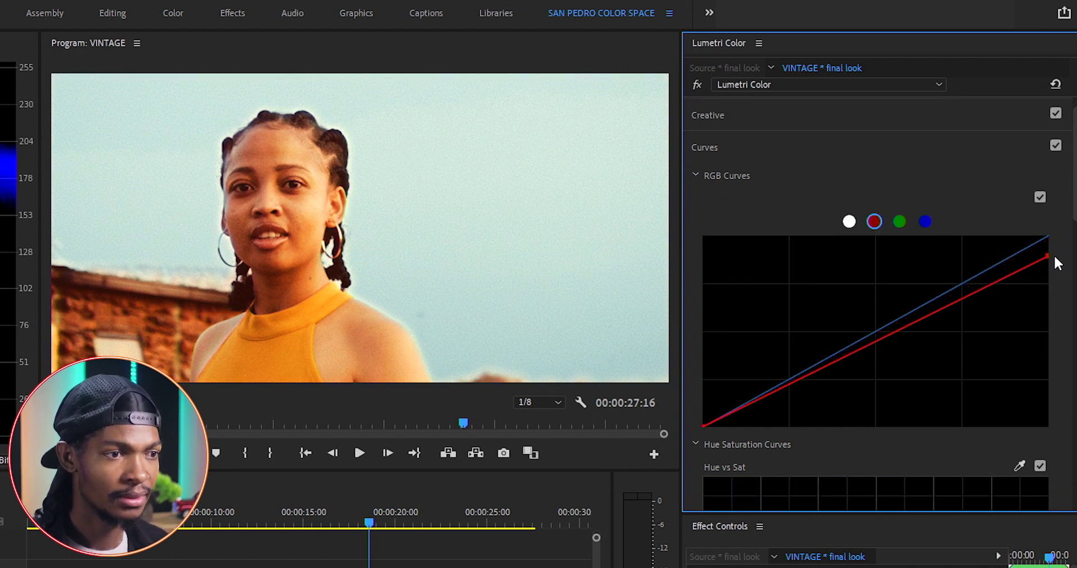
{"action": "scroll", "coordinate": [1075, 196], "scroll_direction": "up", "scroll_amount": 1}
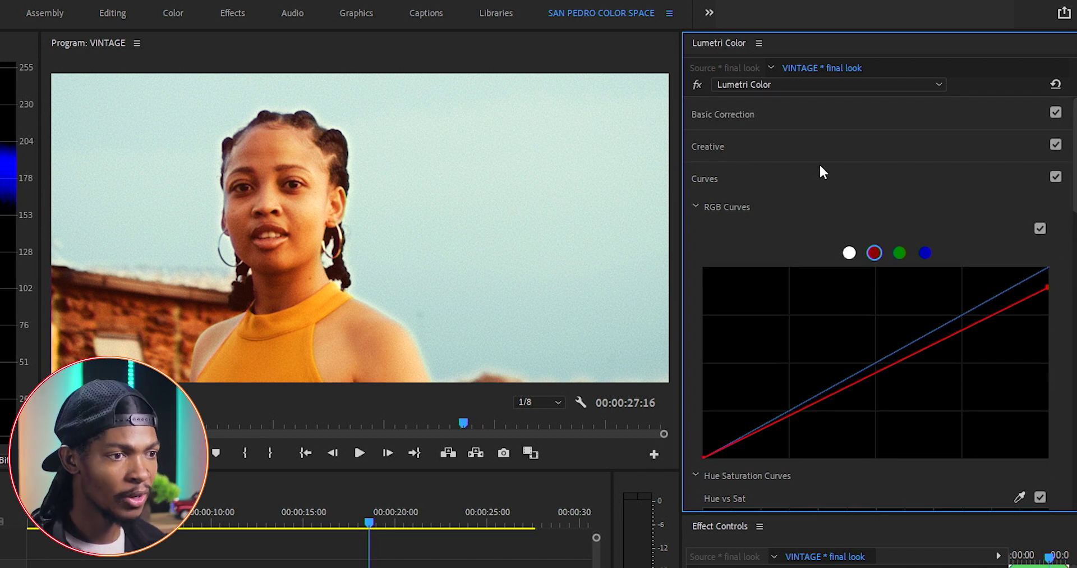
- Set the final look clip's creative adjustments to sharpen 35.0, vibrance 30.0 and saturation 87.3
{"action": "left_click", "coordinate": [708, 146]}
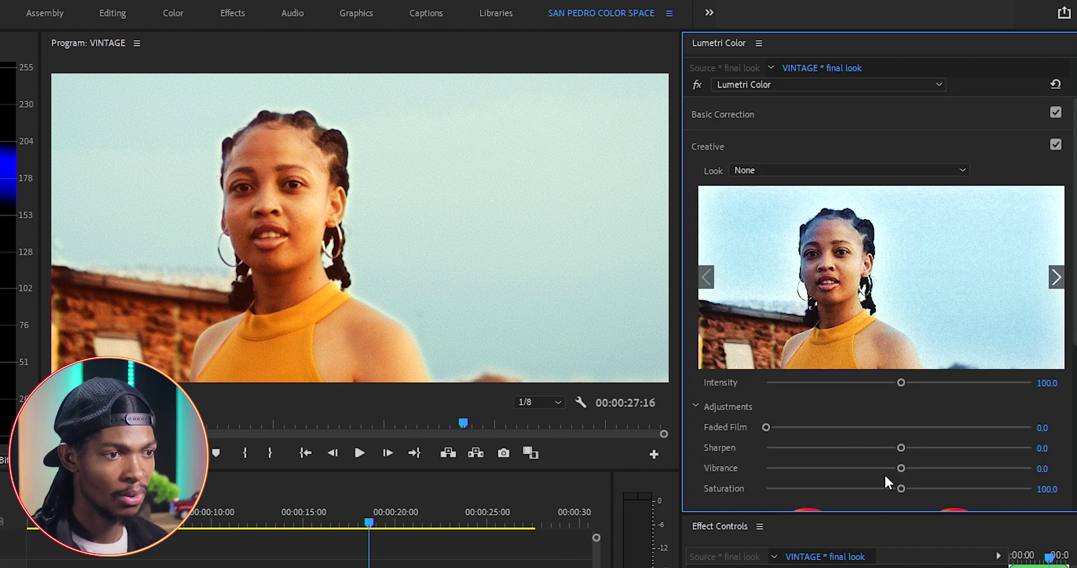
{"action": "left_click", "coordinate": [1042, 447]}
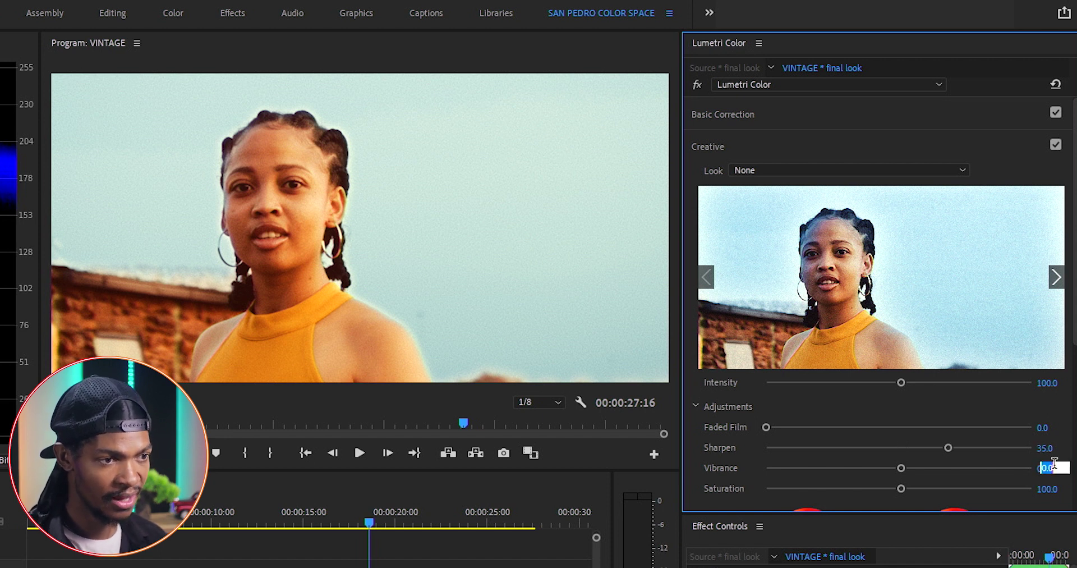
{"action": "type", "text": "30"}
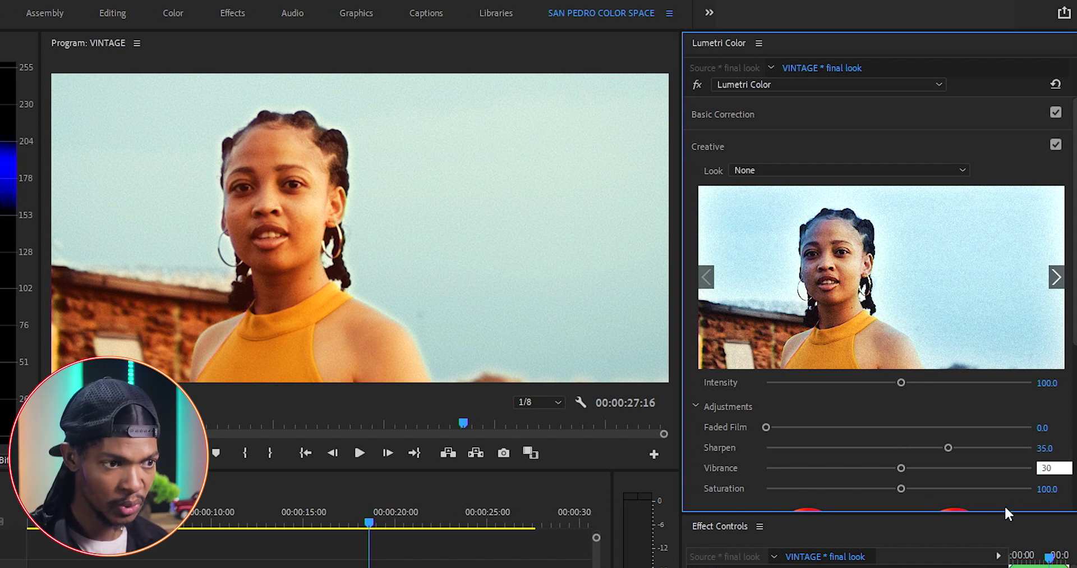
{"action": "key", "text": "Return"}
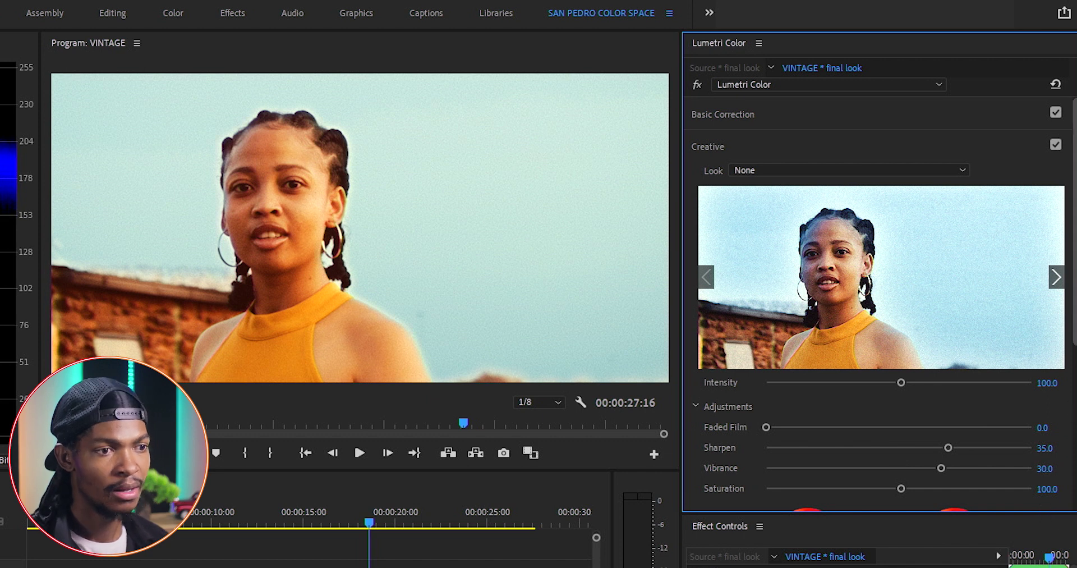
{"action": "scroll", "coordinate": [945, 412], "scroll_direction": "down", "scroll_amount": 3}
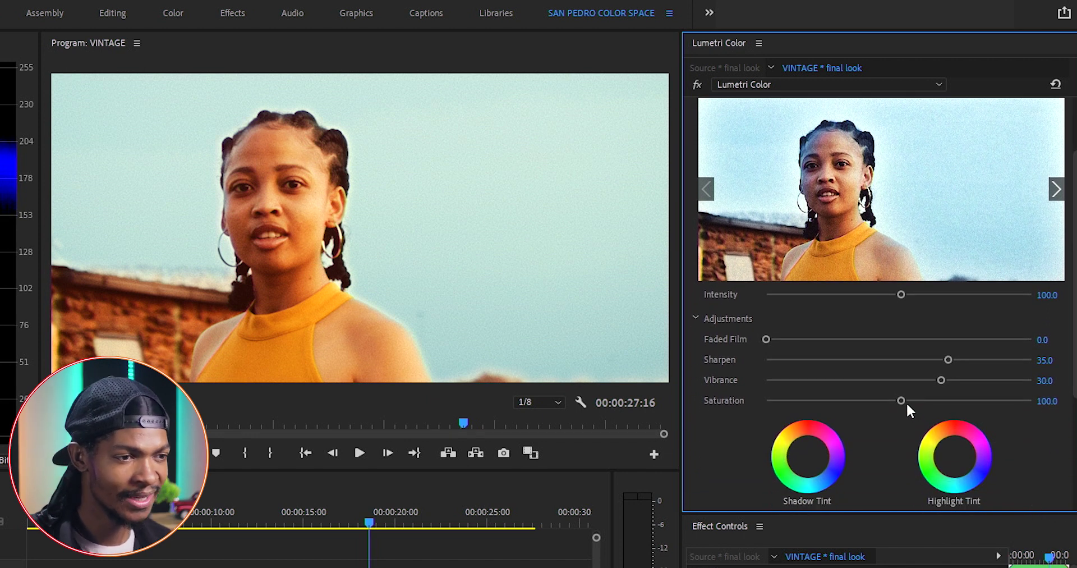
{"action": "left_click_drag", "start_coordinate": [899, 399], "coordinate": [881, 398]}
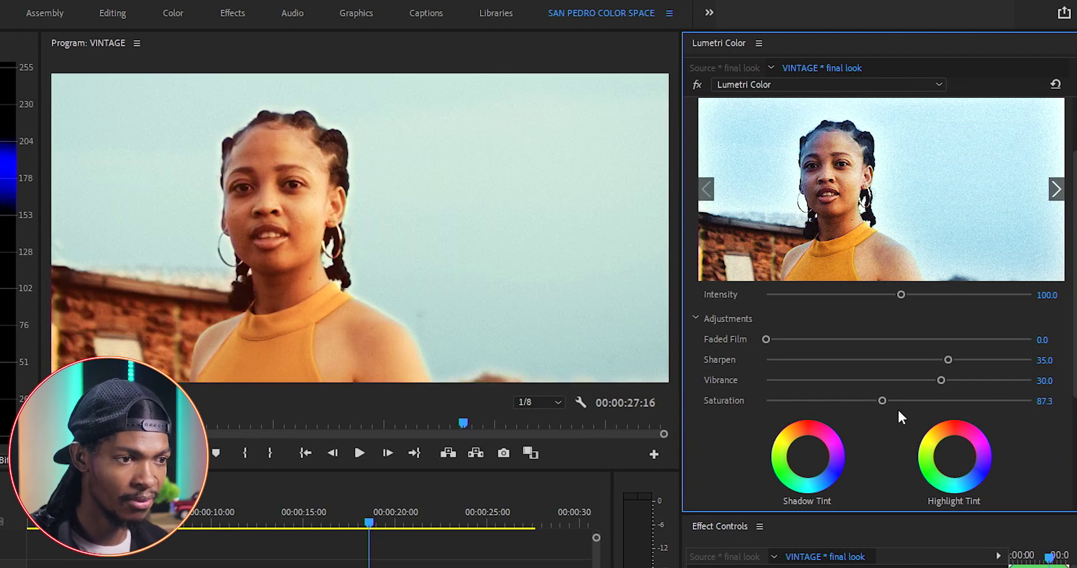
{"action": "left_click", "coordinate": [396, 507]}
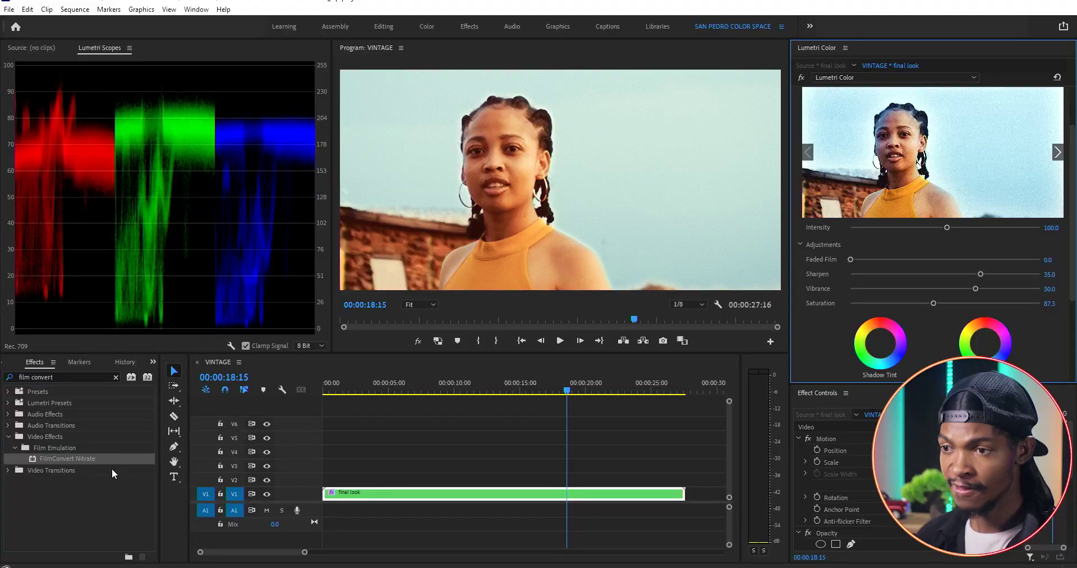
- Add an adjustment layer from the project on V2 above the final look clip and extend it to the clip's full length
{"action": "left_click", "coordinate": [153, 361]}
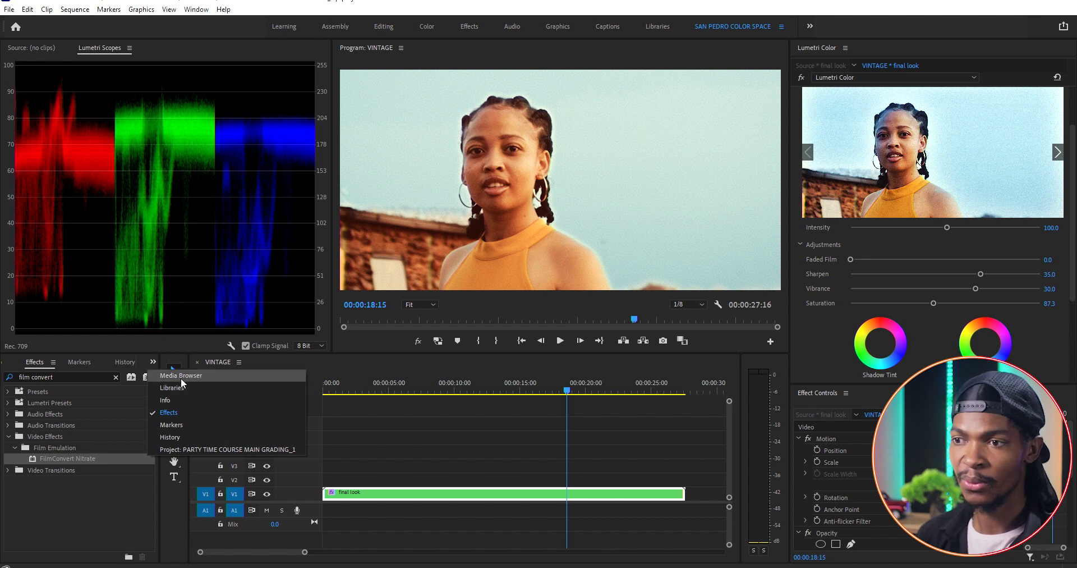
{"action": "left_click", "coordinate": [198, 449]}
{"action": "left_click_drag", "start_coordinate": [46, 437], "coordinate": [324, 480]}
{"action": "left_click_drag", "start_coordinate": [597, 480], "coordinate": [683, 480]}
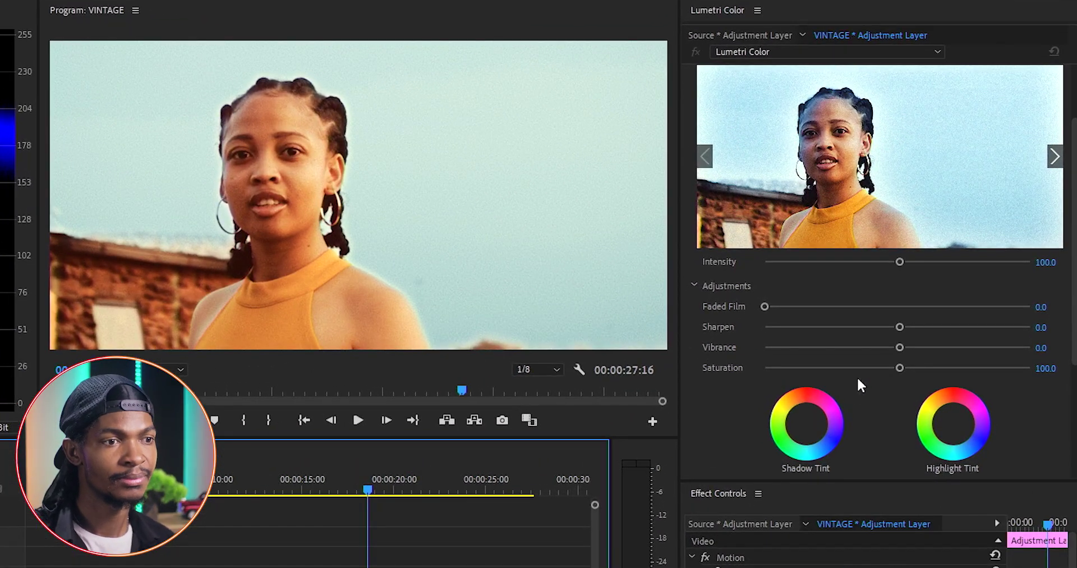
- Load the 70s LUT as the adjustment layer's creative look, with intensity 30.0 and faded film 25.4
{"action": "scroll", "coordinate": [805, 340], "scroll_direction": "up", "scroll_amount": 3}
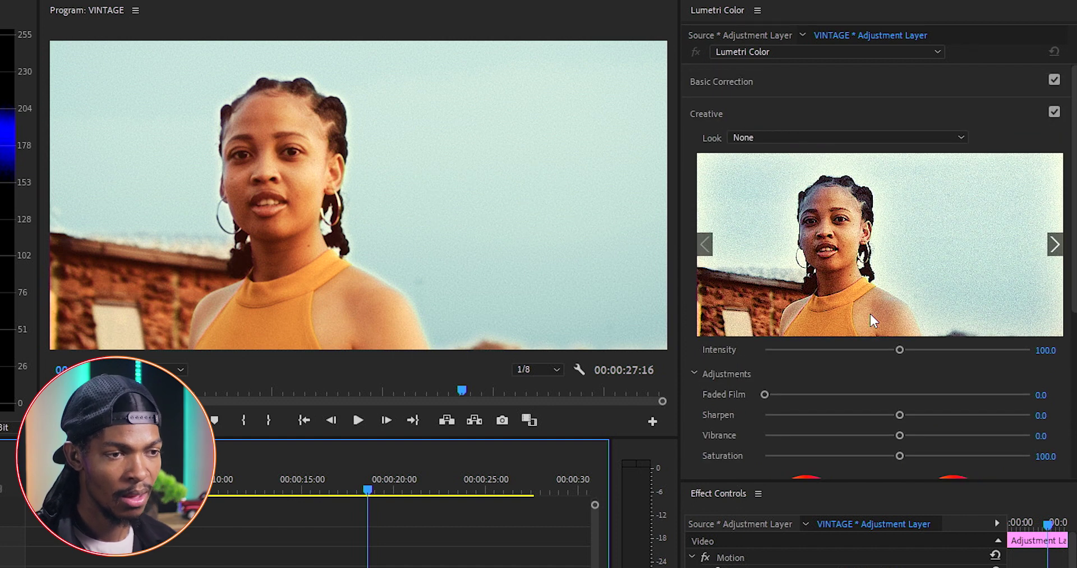
{"action": "left_click", "coordinate": [770, 136]}
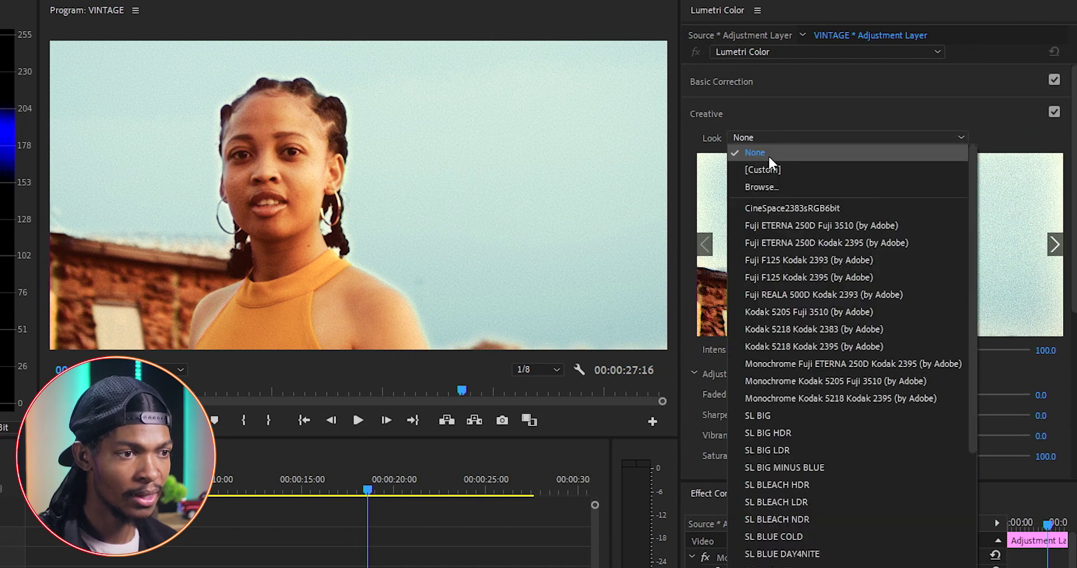
{"action": "left_click", "coordinate": [768, 186]}
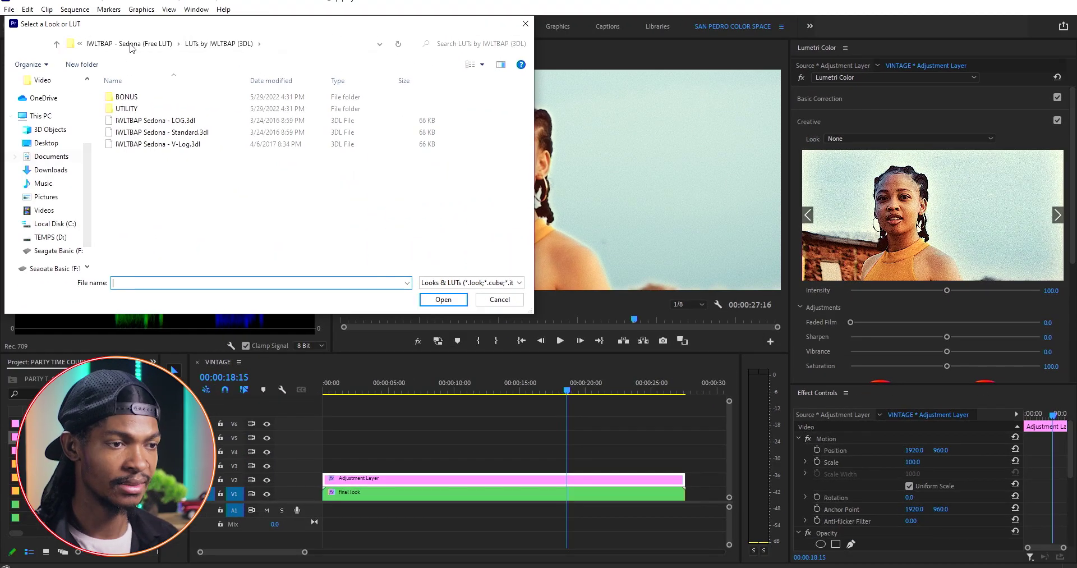
{"action": "left_click", "coordinate": [130, 48]}
{"action": "double_click", "coordinate": [132, 132]}
{"action": "double_click", "coordinate": [129, 114]}
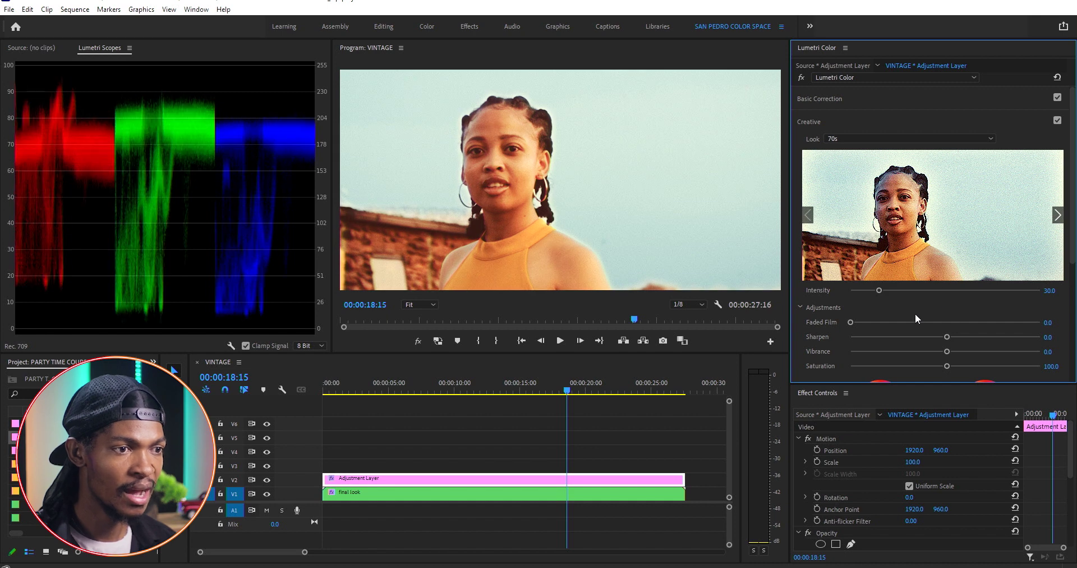
{"action": "left_click_drag", "start_coordinate": [850, 322], "coordinate": [898, 322]}
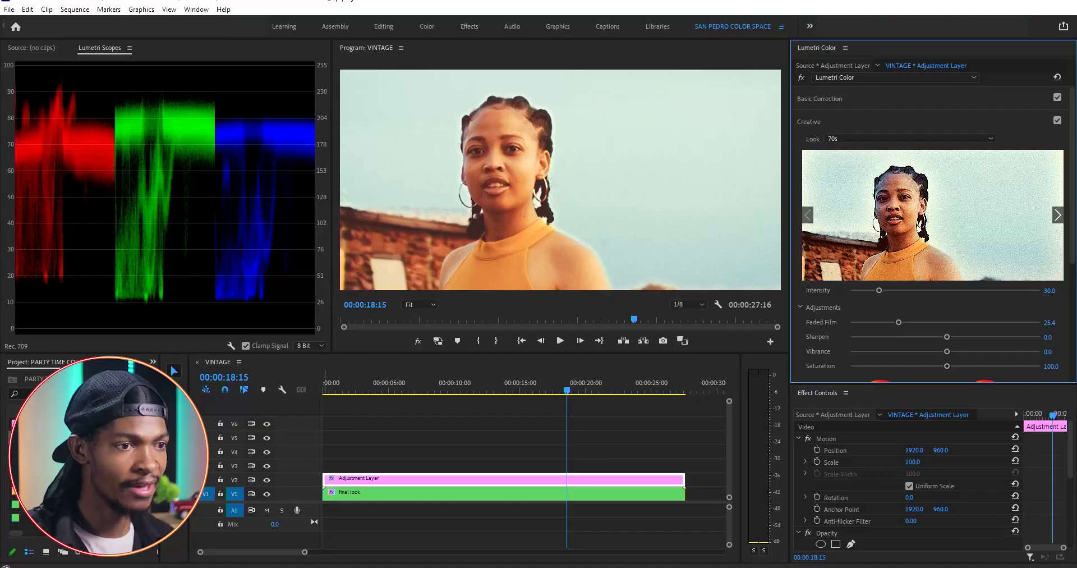
- Place the Comp 1 (0-00-00-00).png frame overlay on V3 over the whole sequence and compare the picture with effects bypassed and restored
{"action": "left_click_drag", "start_coordinate": [286, 461], "coordinate": [541, 464]}
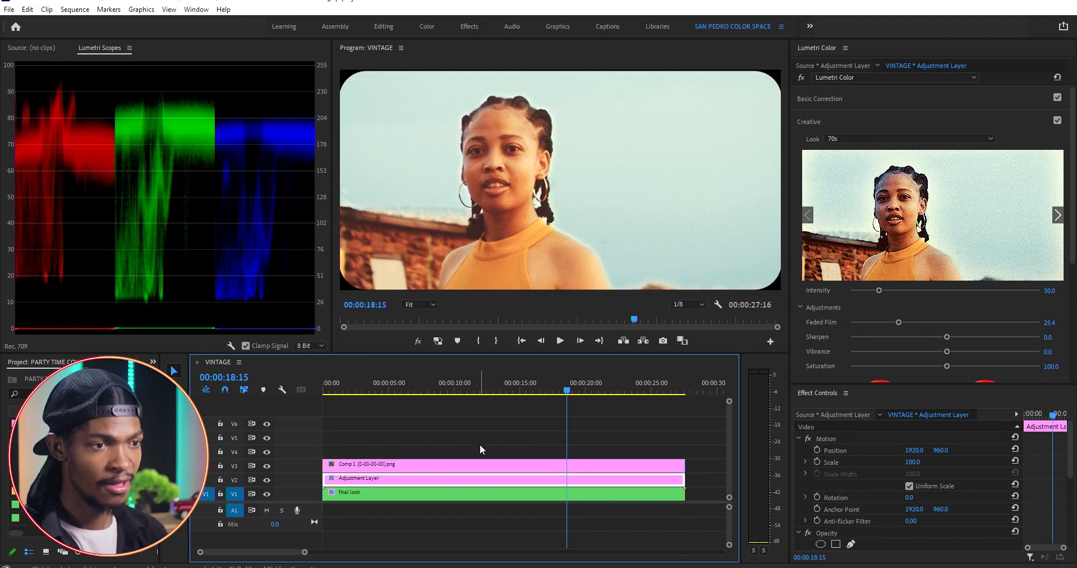
{"action": "left_click", "coordinate": [417, 341]}
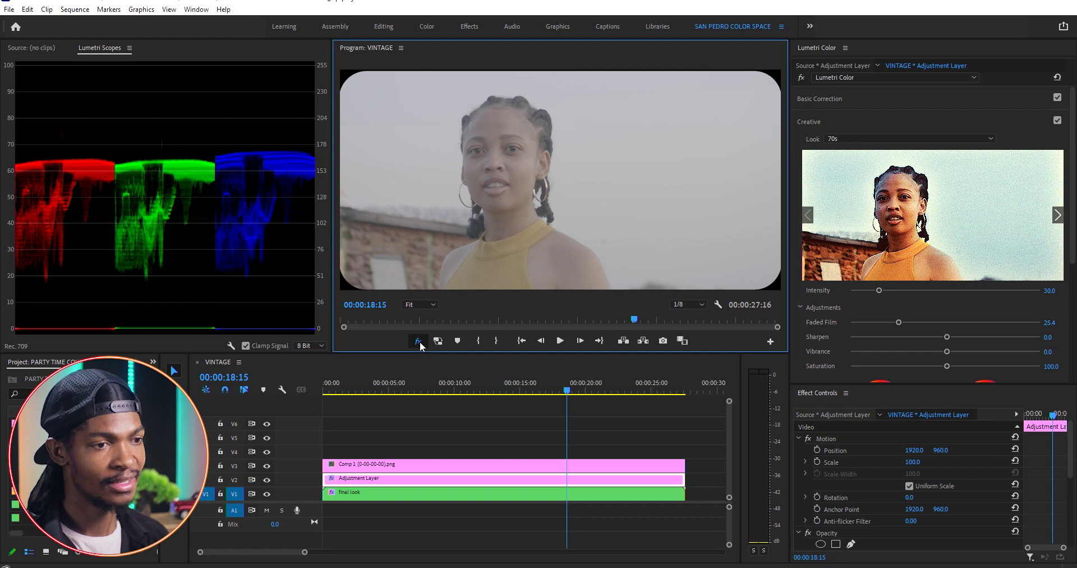
{"action": "left_click", "coordinate": [418, 341]}
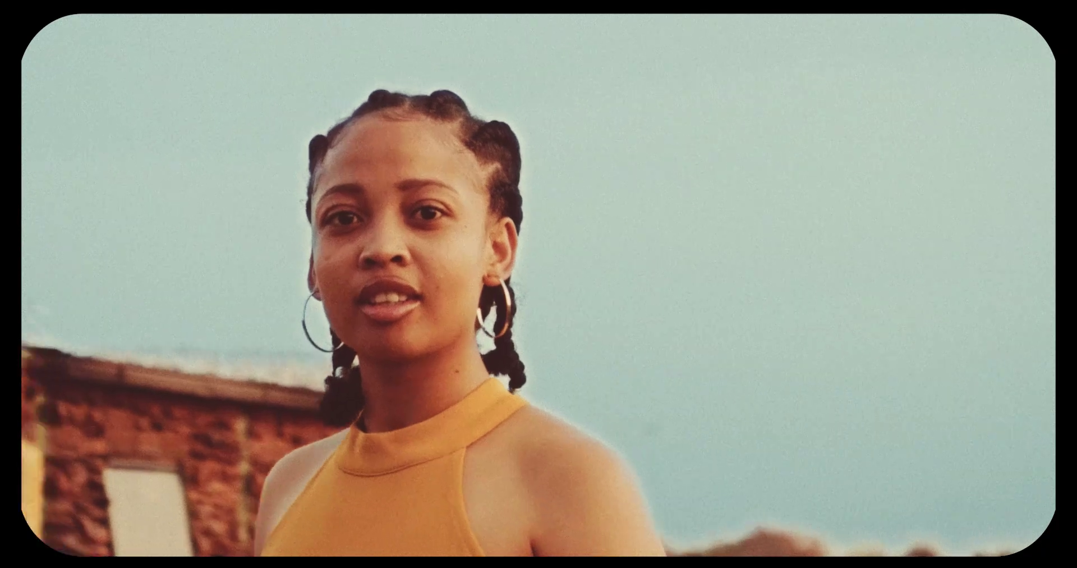